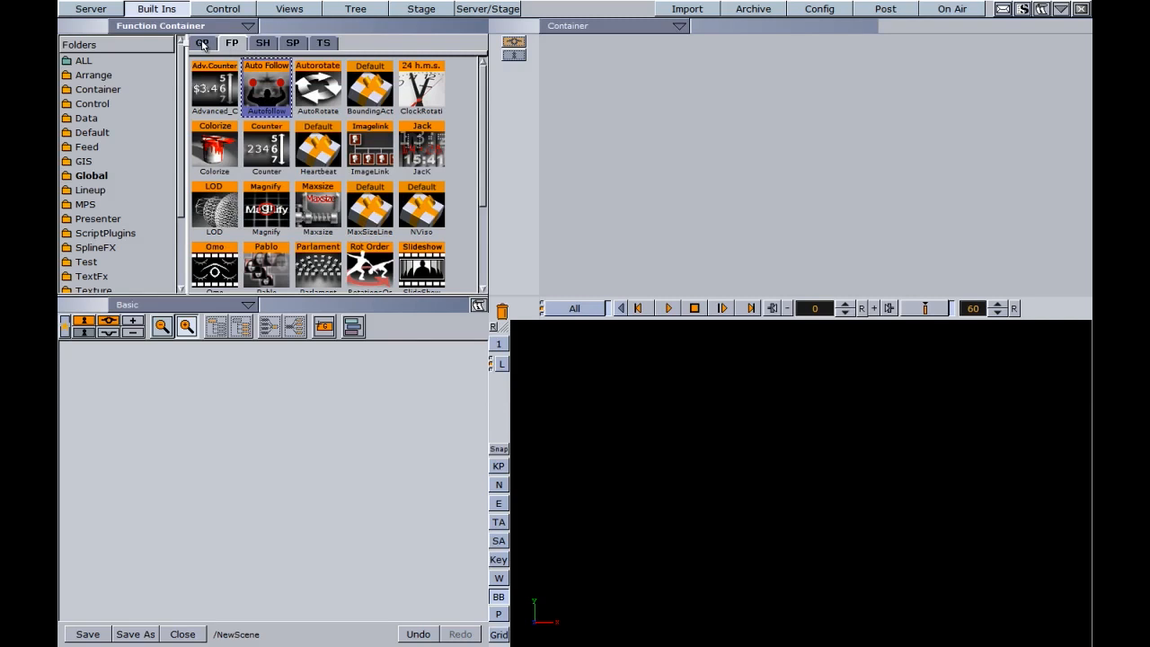
- Add a Cylinder primitive to the scene and apply the BLUE material to it
left_click_drag(269, 223, 127, 428)
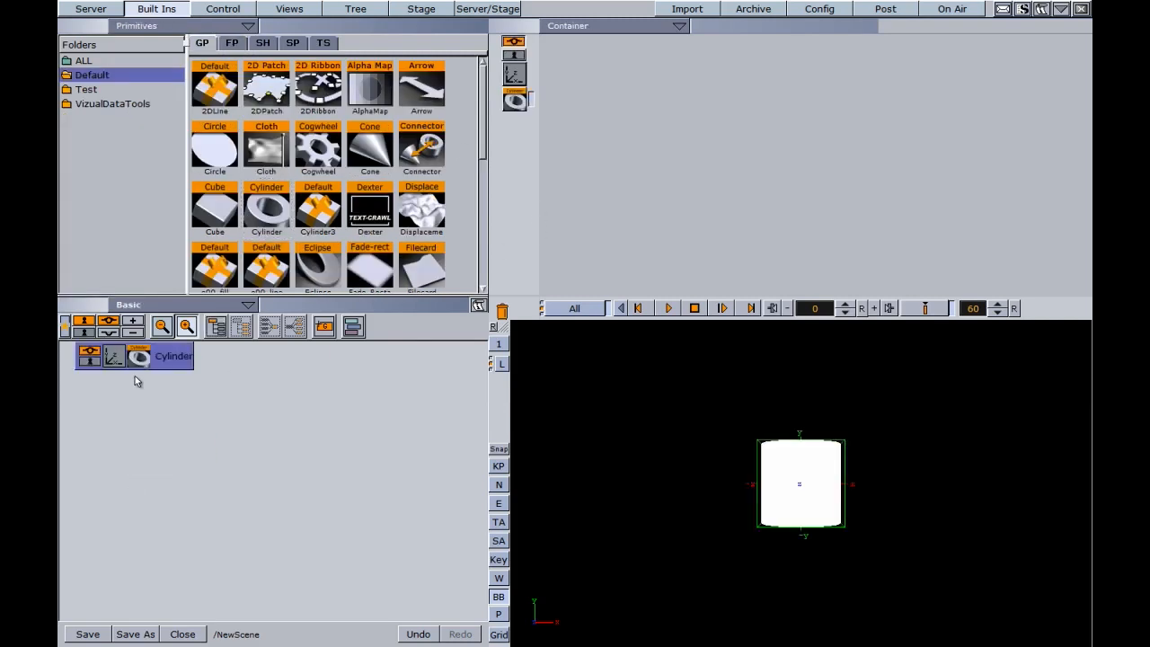
left_click(99, 11)
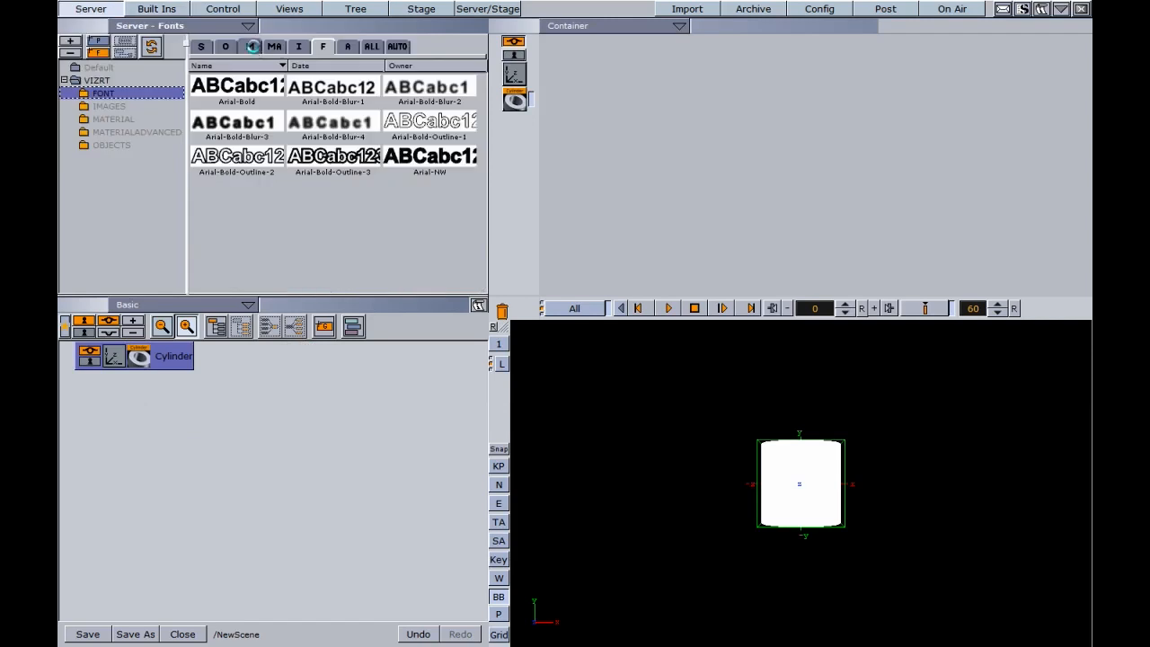
left_click(252, 46)
left_click(124, 120)
left_click_drag(213, 96, 176, 355)
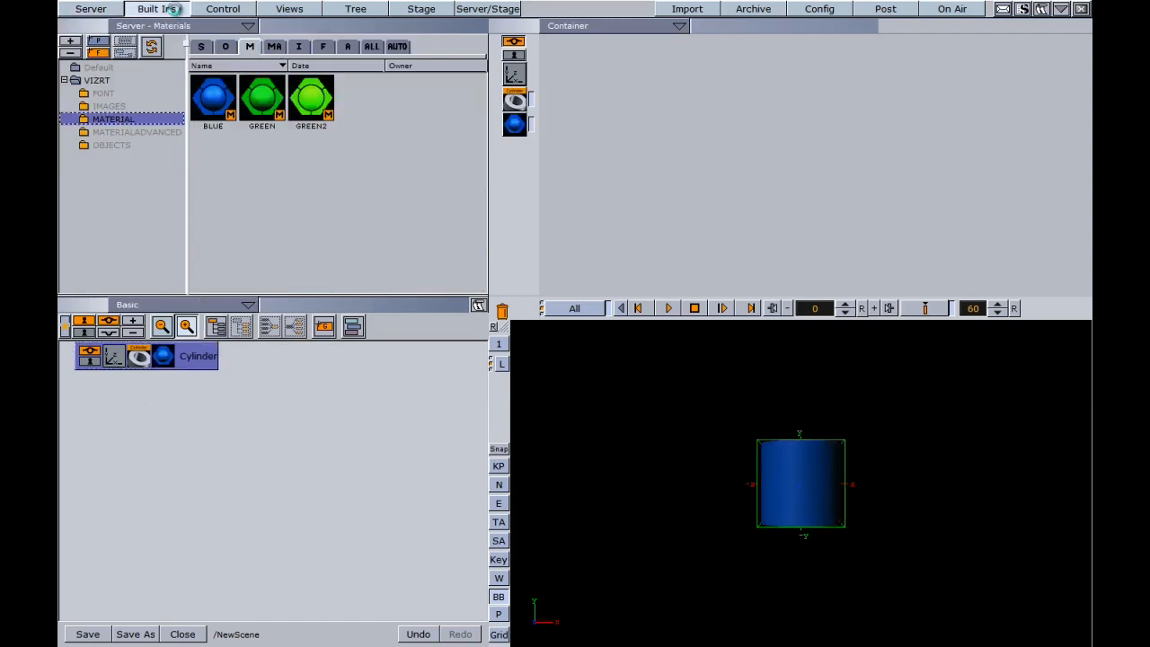
- Add a text container to the scene tree using the Arial-Bold font from the VIZRT FONT folder
left_click(173, 8)
left_click(104, 11)
left_click(322, 46)
left_click(105, 93)
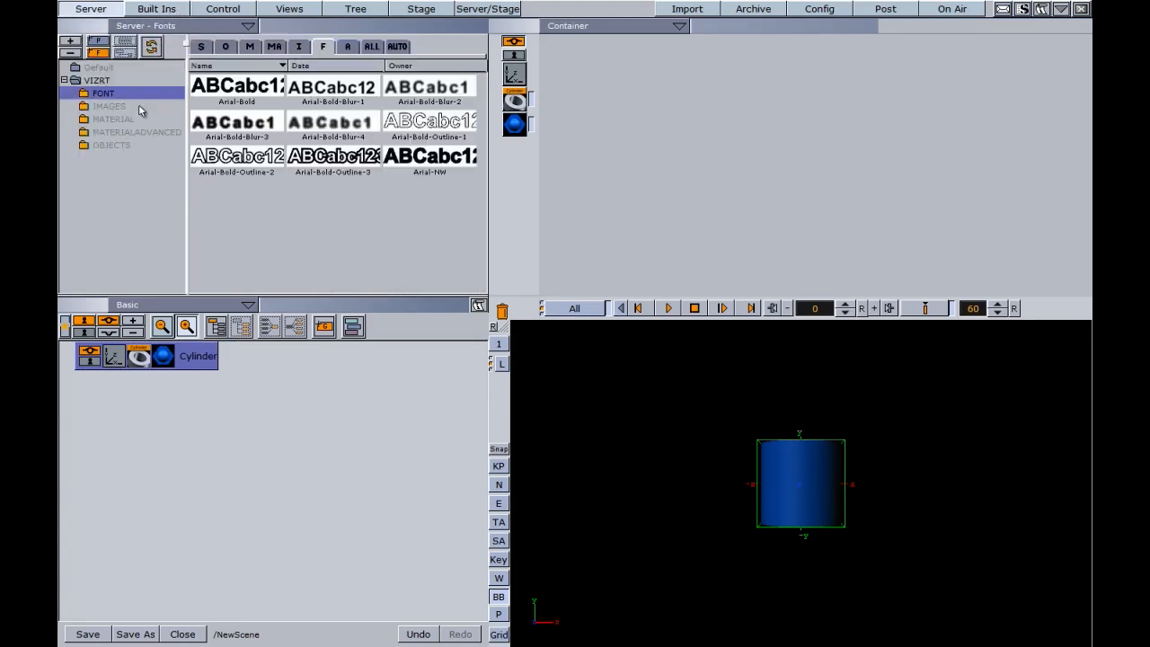
left_click_drag(237, 87, 129, 437)
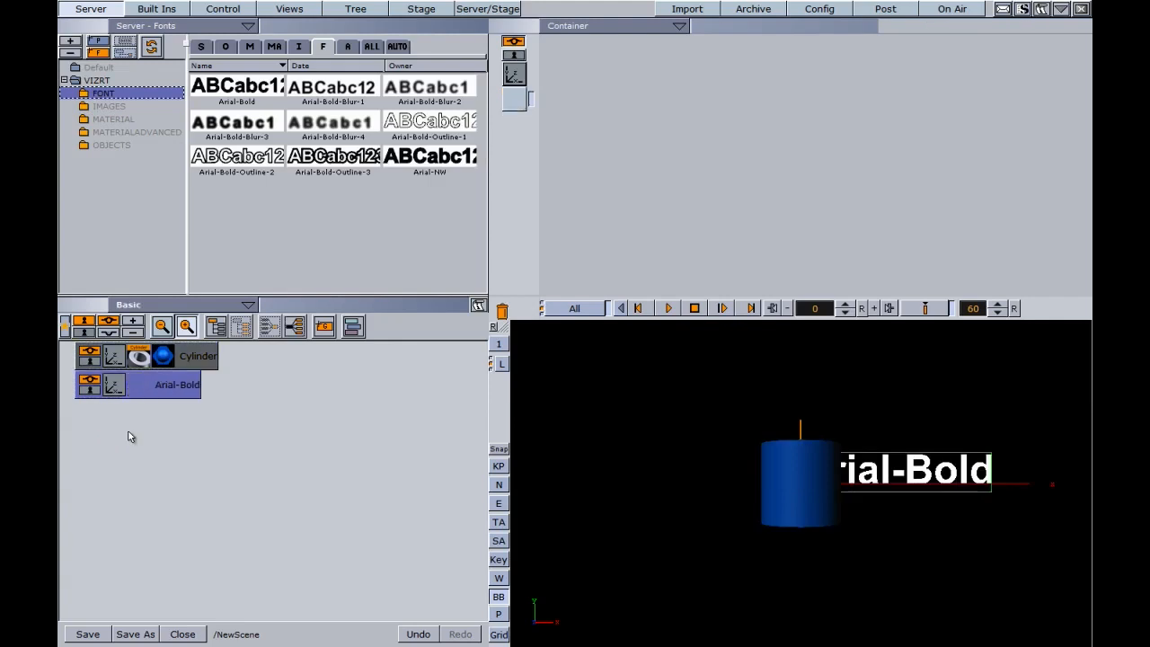
- Move the cylinder to the left, clear of the text, and set its geometry center to Bottom
left_click_drag(781, 482, 672, 478)
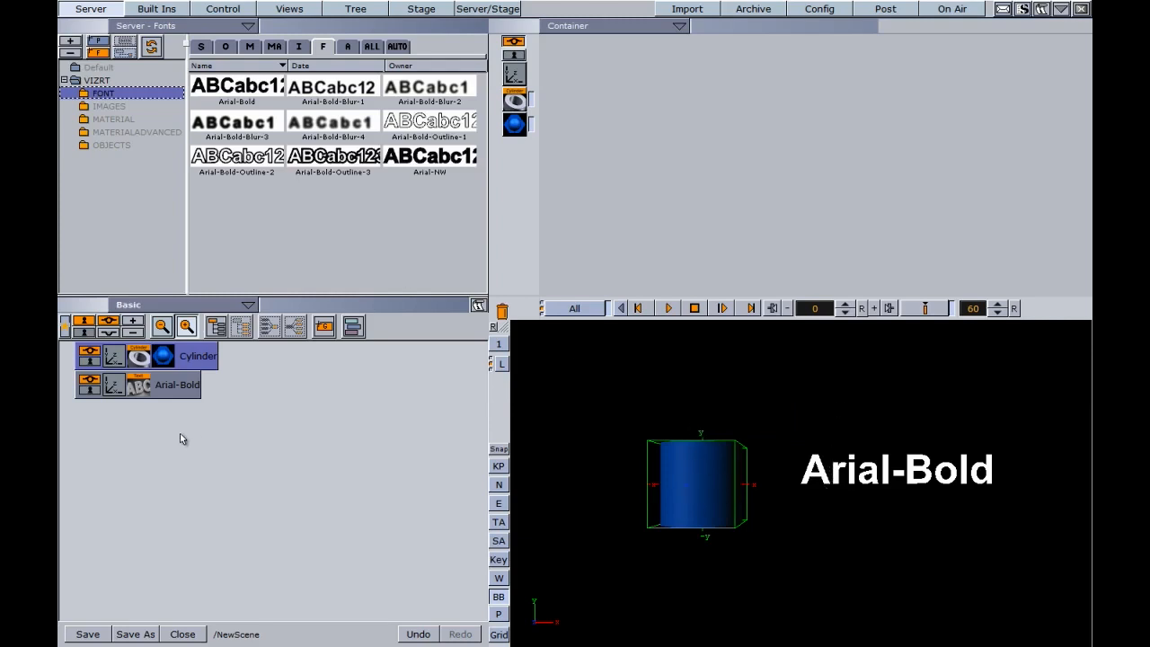
left_click(138, 357)
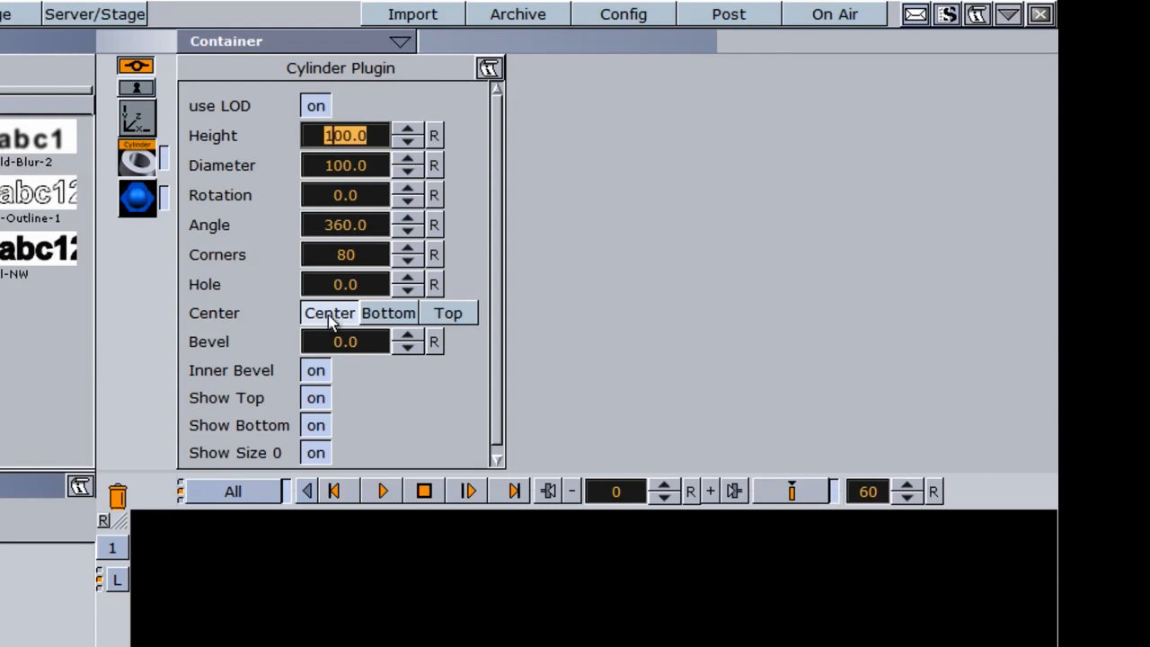
left_click(380, 315)
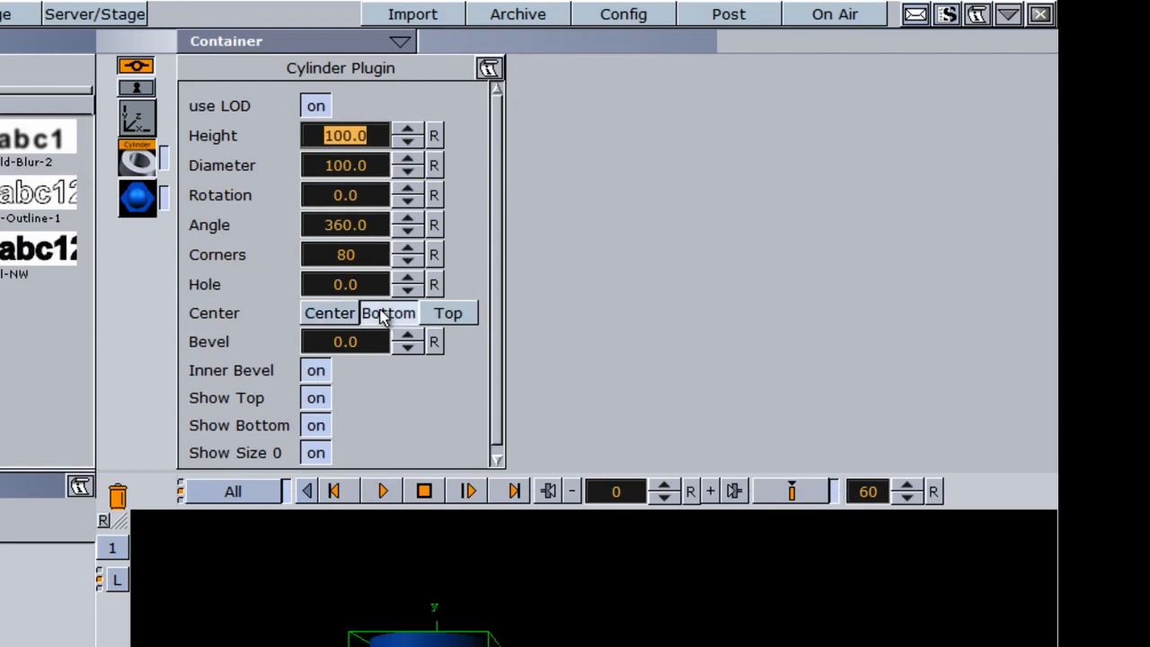
- Scale the cylinder to about 1.27 in Y and lower it to a Y position of about -160.8
left_click(140, 126)
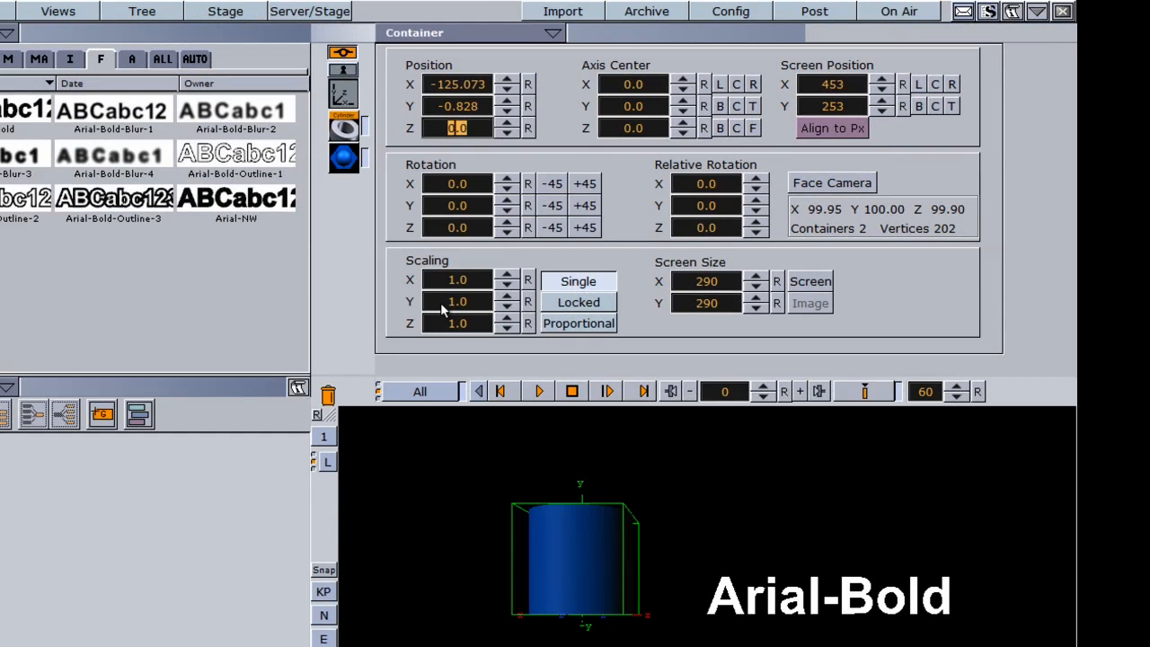
left_click_drag(351, 338, 389, 339)
mouse_move(460, 302)
left_mouse_down()
mouse_move(483, 304)
mouse_move(399, 296)
mouse_move(489, 298)
mouse_move(460, 303)
left_mouse_up()
left_click_drag(460, 109, 321, 125)
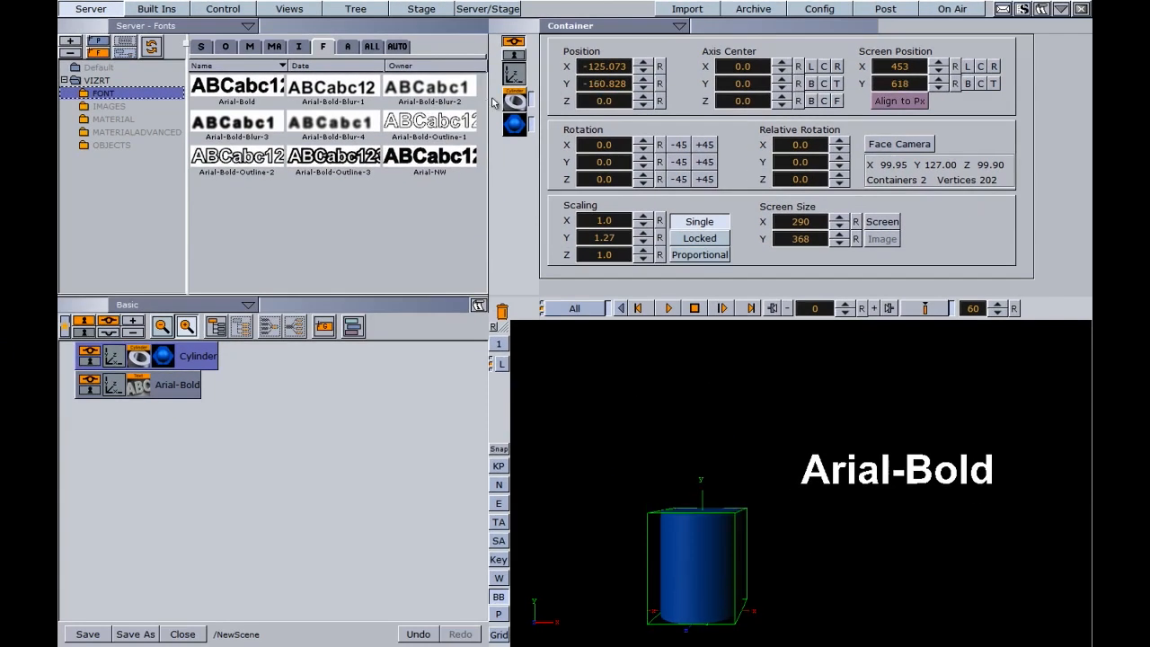
- Move the Arial-Bold text down beside the cylinder and apply the Autofollow plugin to the text container
left_click_drag(828, 482, 787, 557)
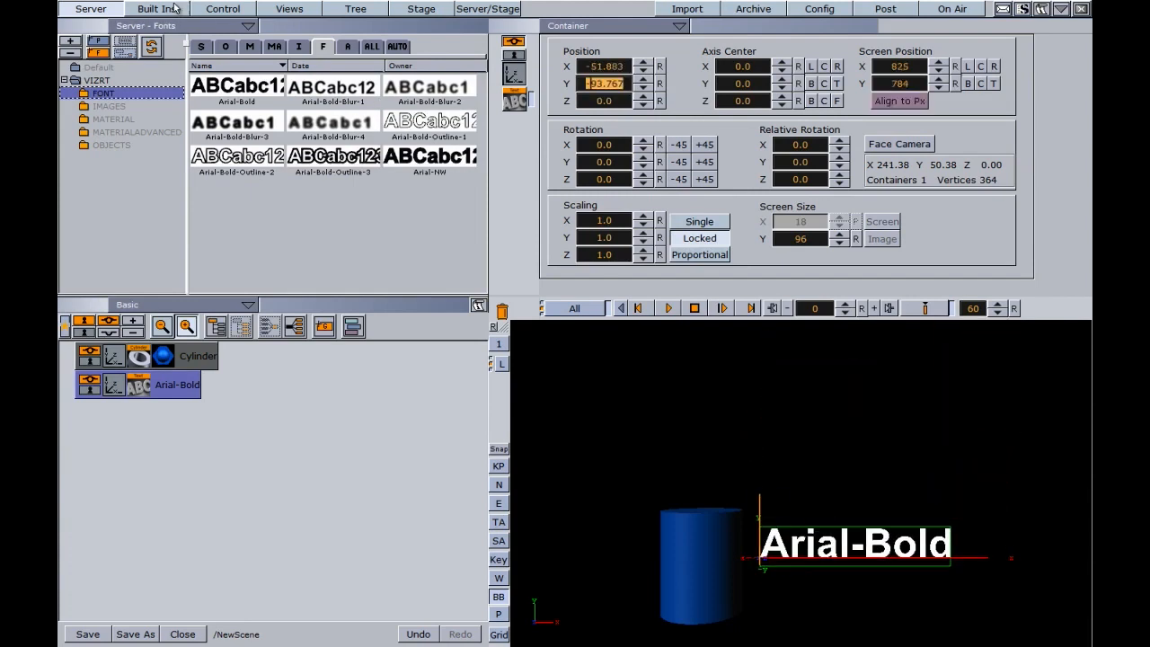
left_click(177, 7)
left_click(233, 43)
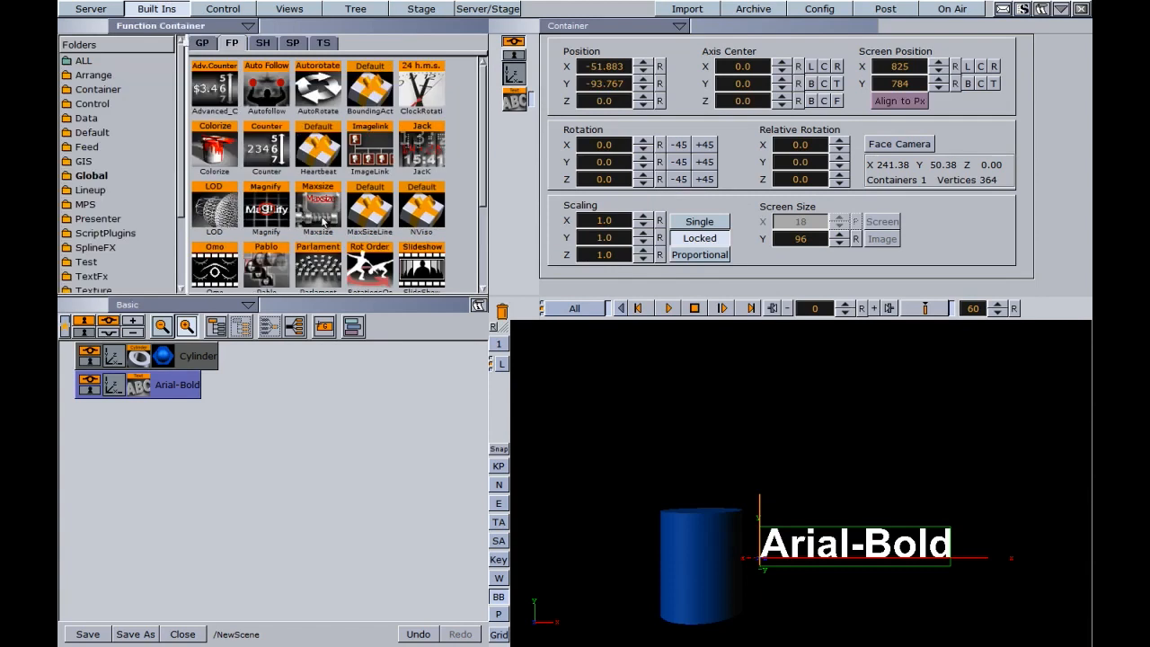
left_click_drag(272, 94, 181, 385)
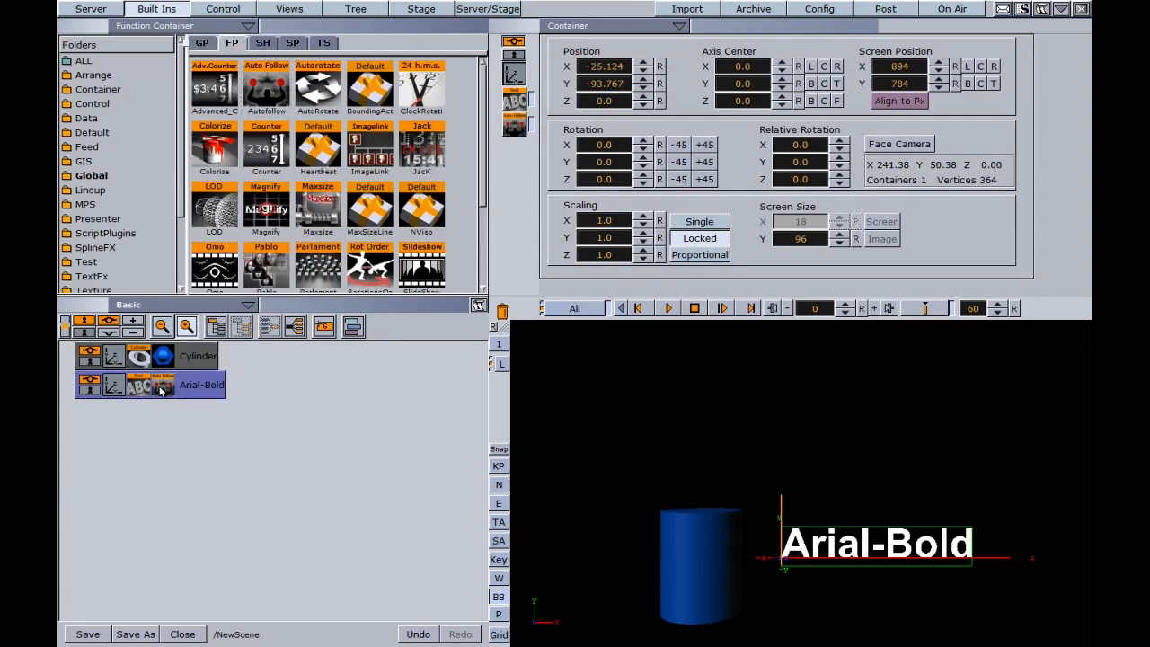
- Set the text's Autofollow direction to Y and its Y previous center to BOTTOM
left_click(162, 387)
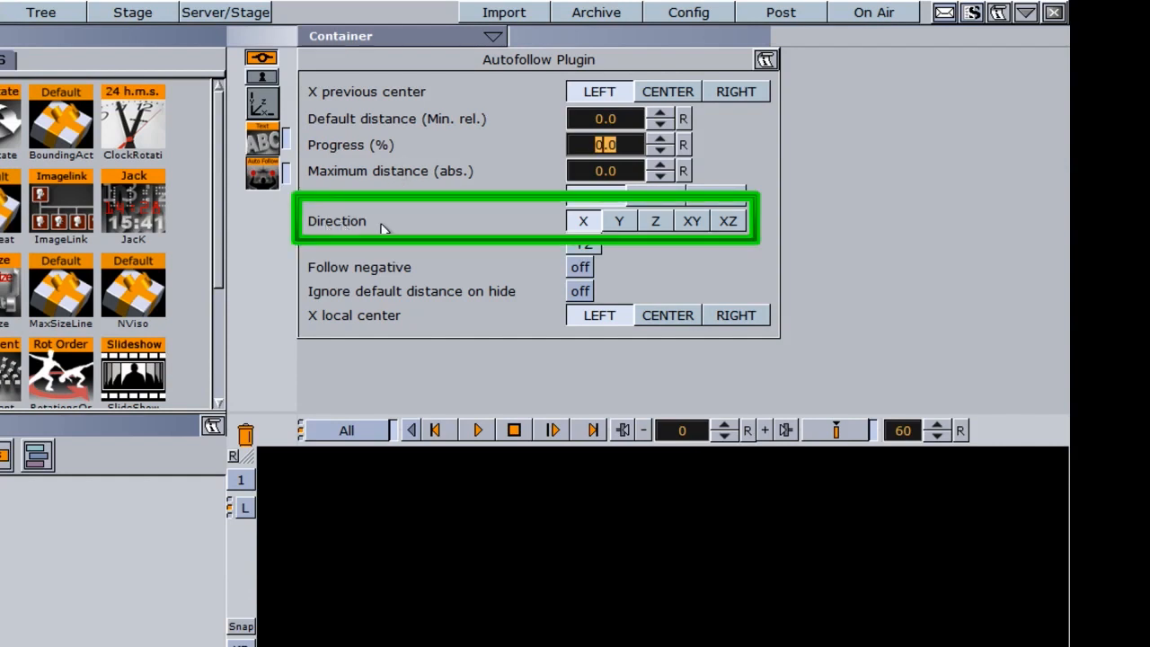
left_click(619, 222)
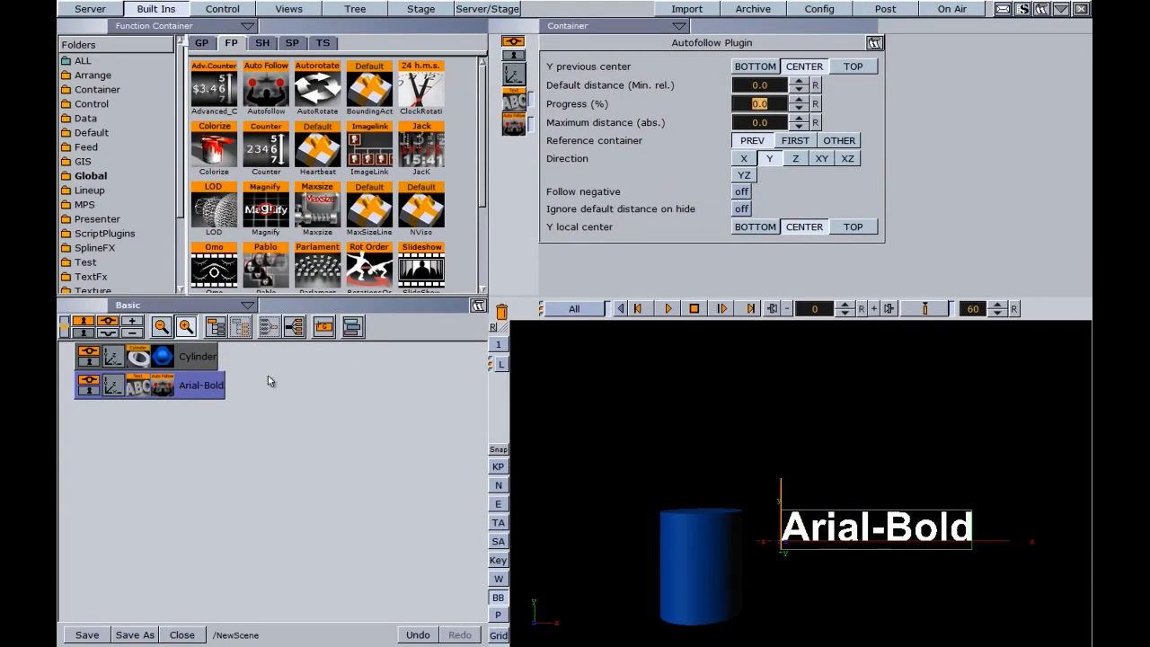
left_click(202, 357)
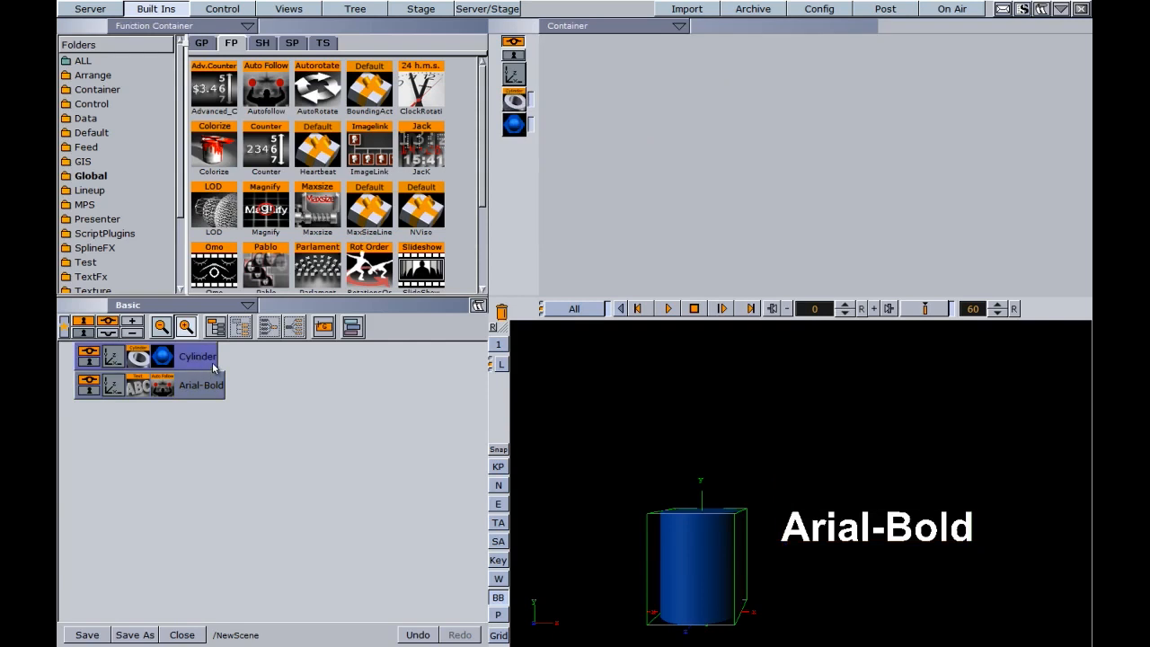
left_click(162, 388)
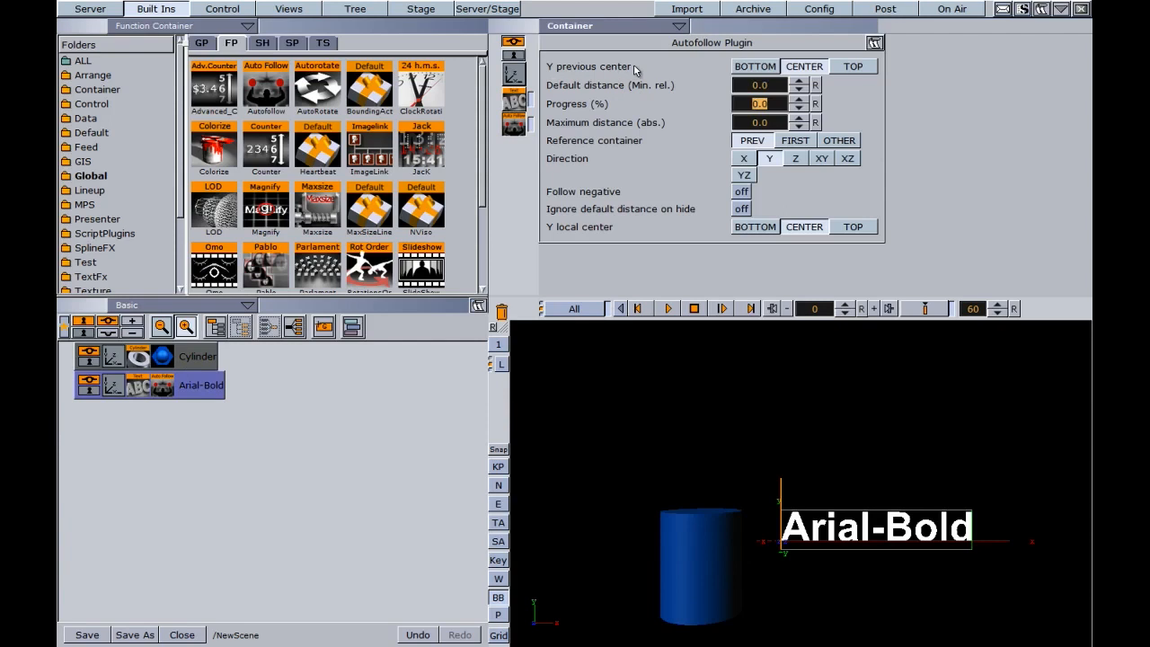
left_click(755, 67)
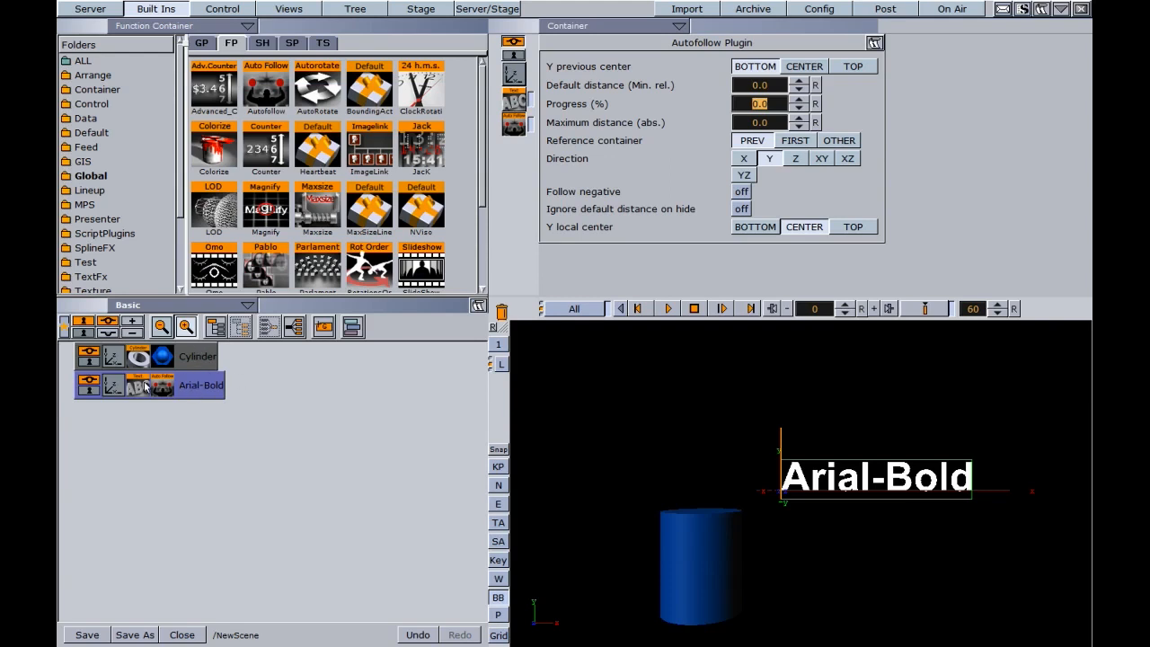
- Set the Autofollow reference container to OTHER and assign the Cylinder container as the one to follow
left_click(795, 141)
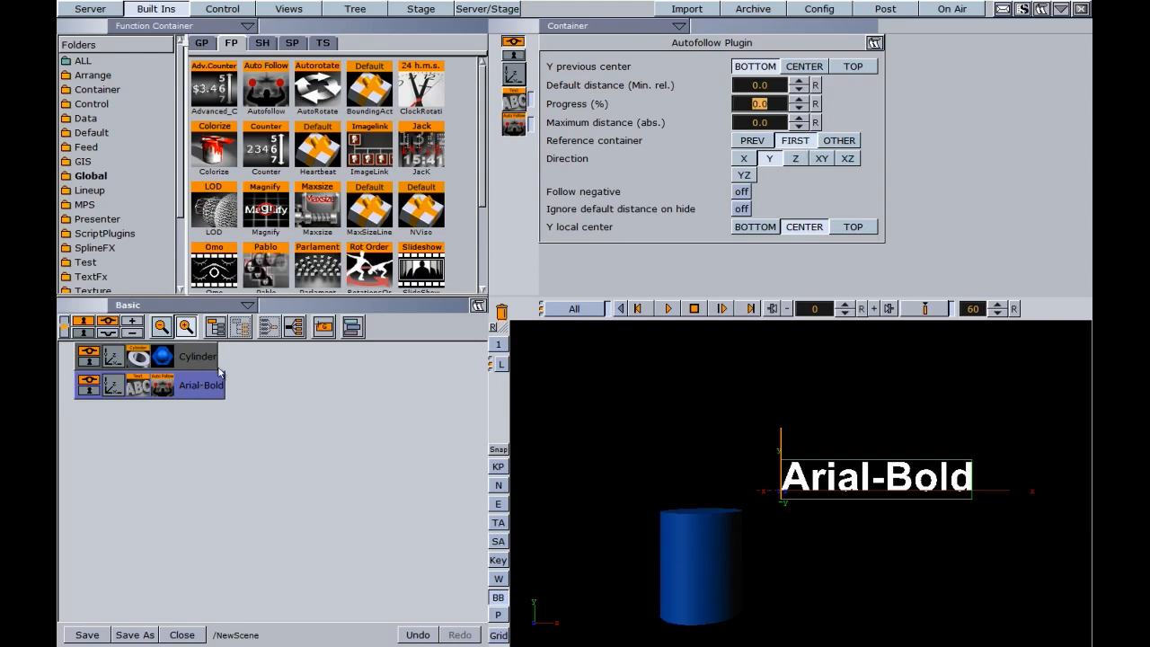
left_click(765, 158)
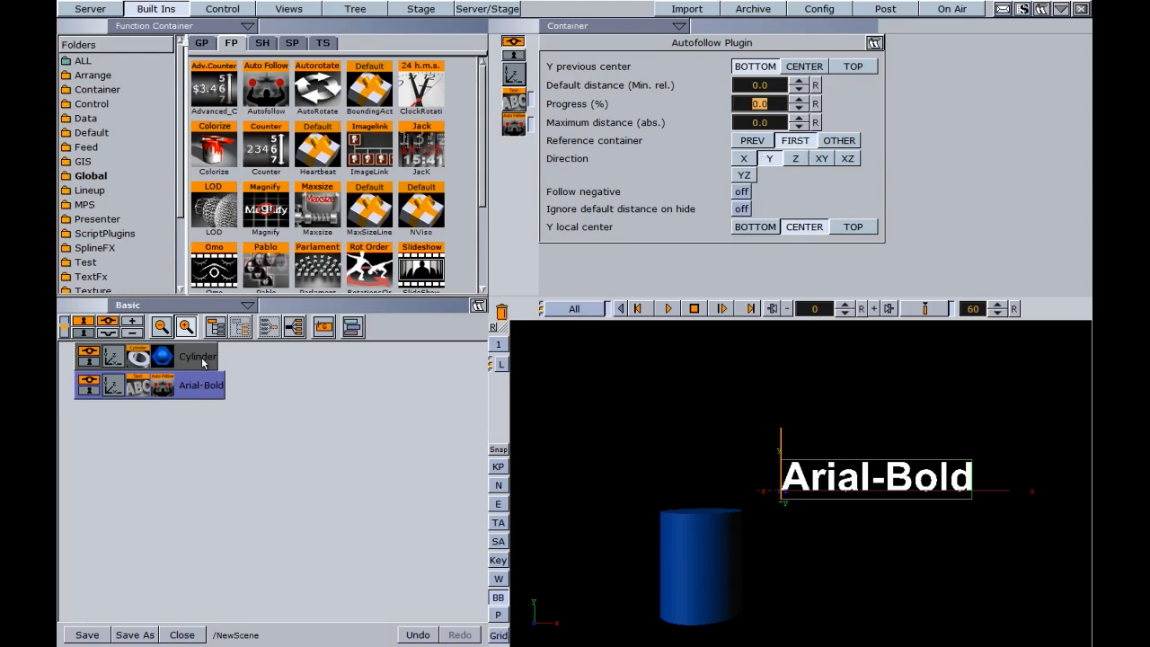
left_click(841, 141)
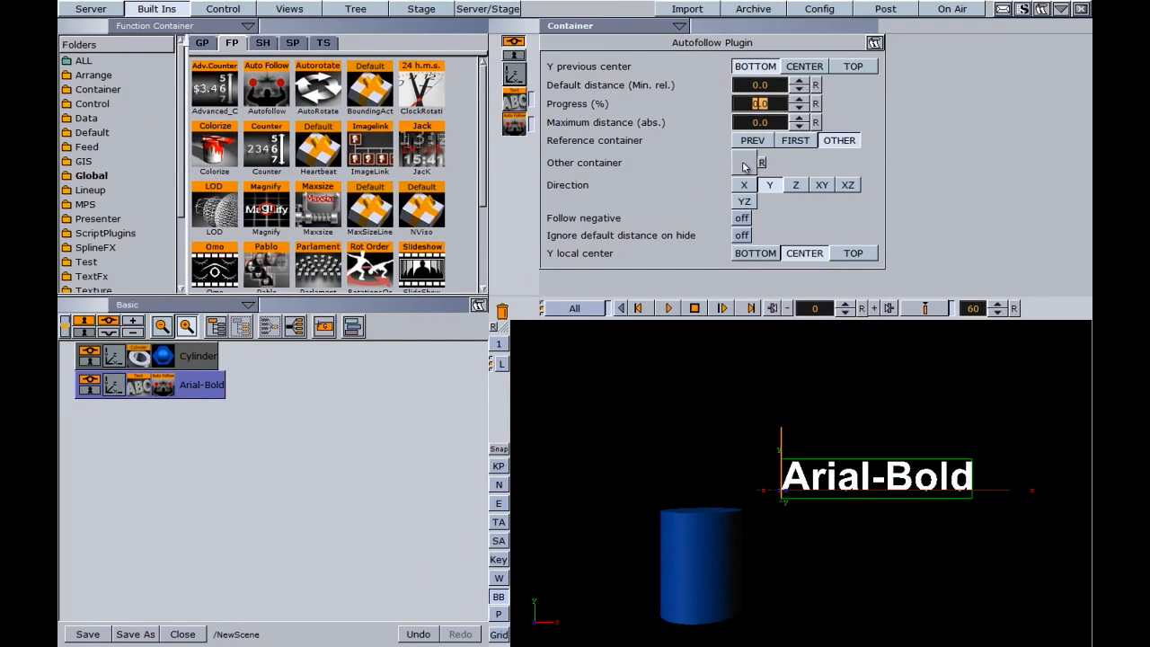
left_click_drag(197, 356, 745, 165)
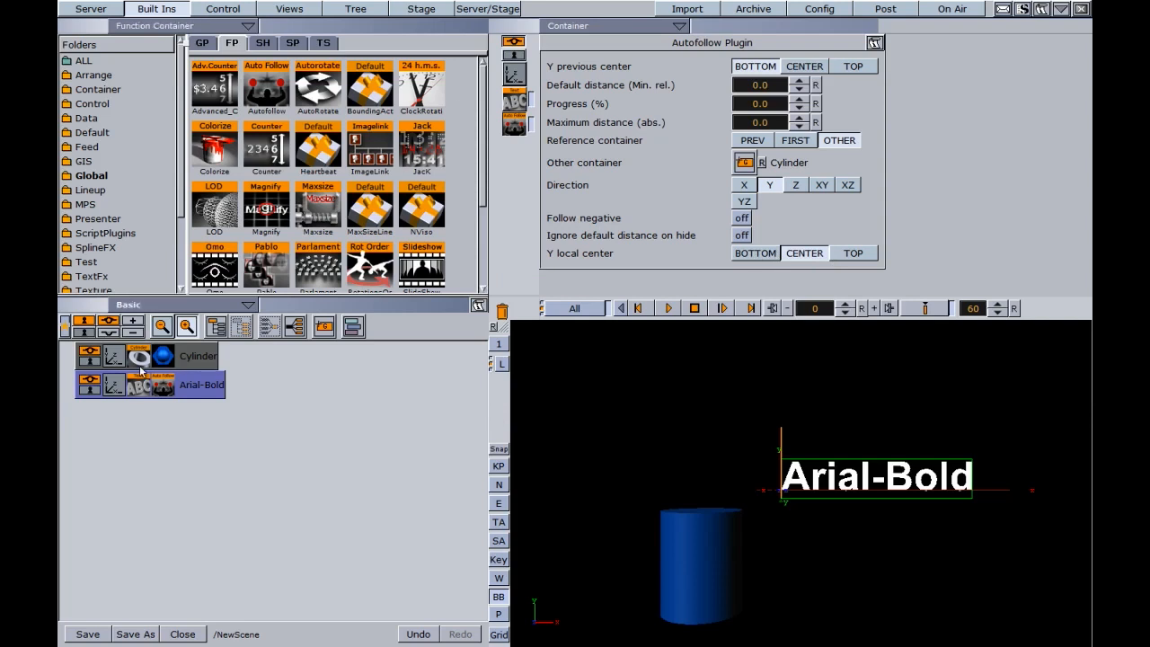
- Set the text's Y axis center to Bottom and its Autofollow Y local center to BOTTOM
left_click(114, 388)
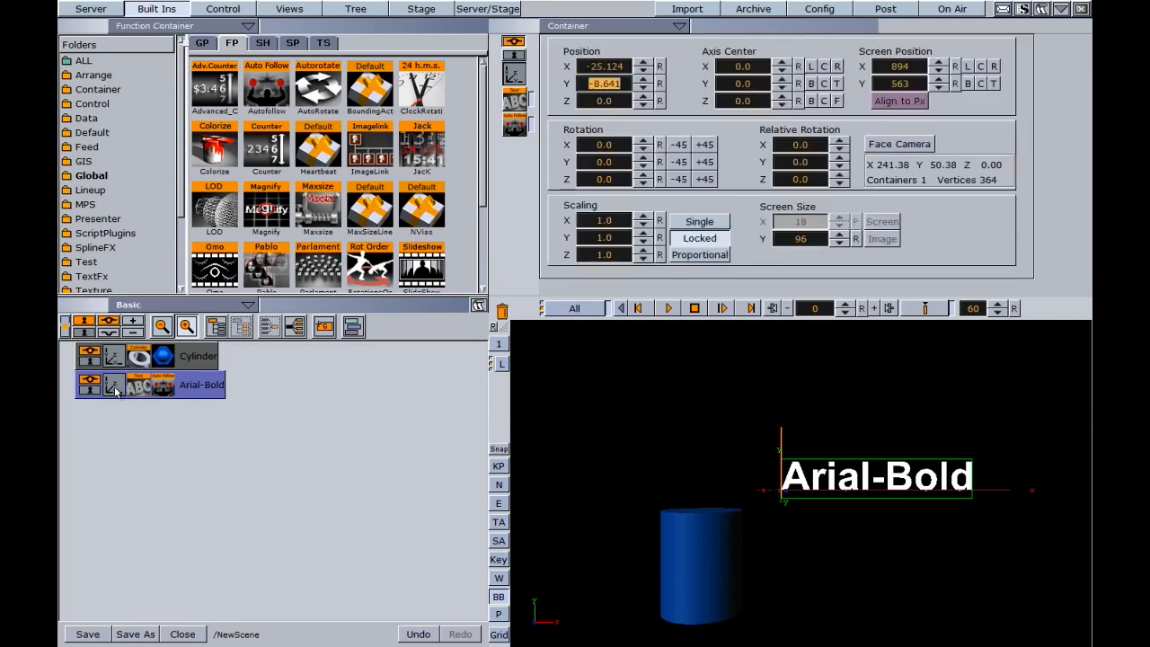
left_click(823, 83)
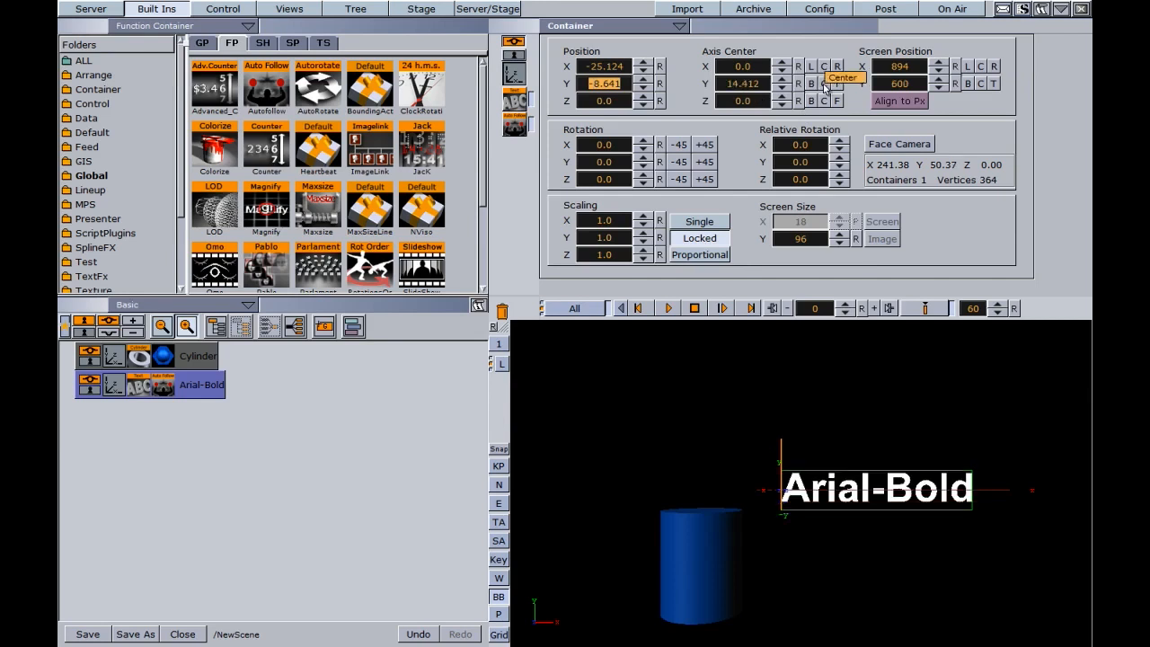
left_click(810, 84)
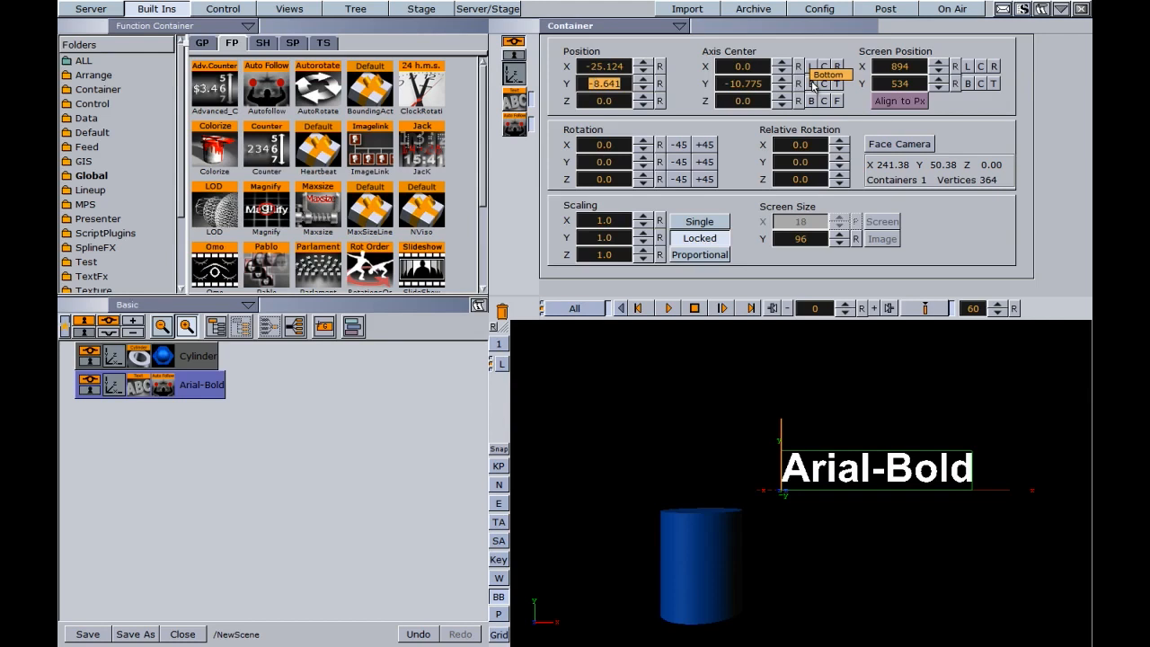
left_click(162, 387)
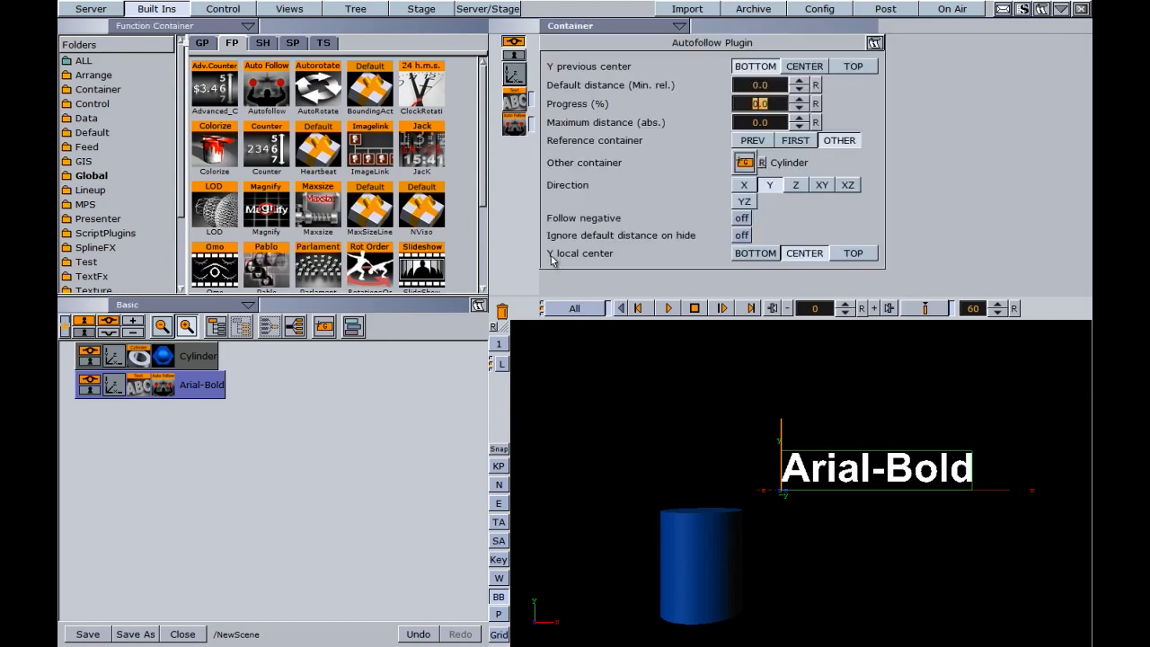
left_click(751, 255)
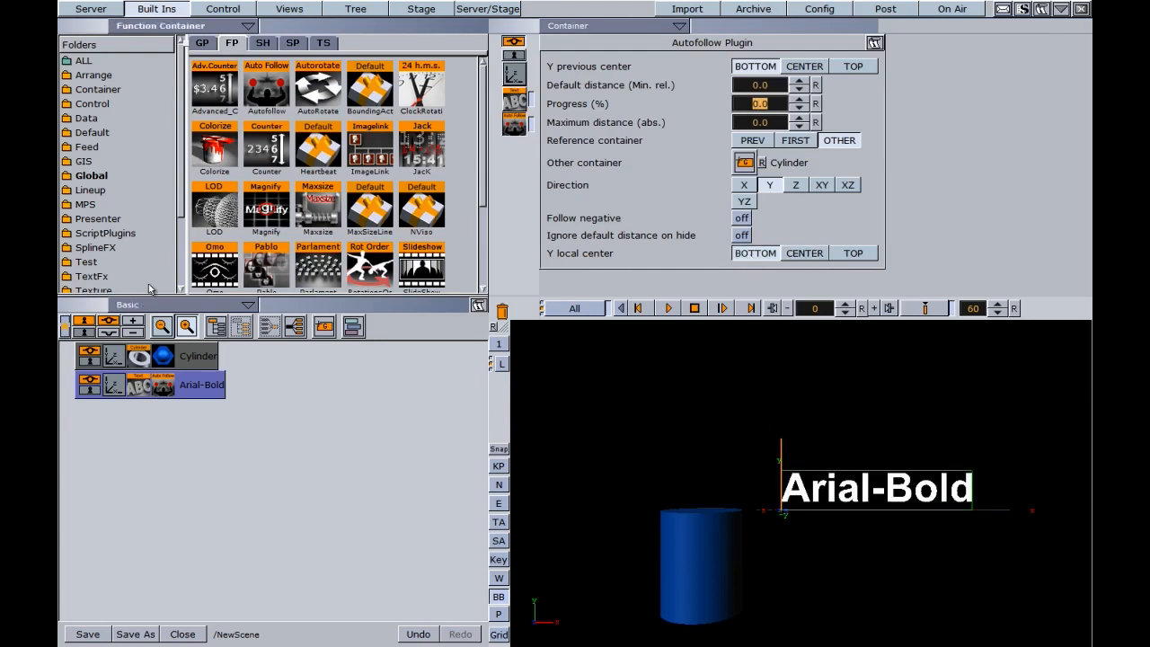
- Stretch the cylinder vertically to a Y scaling of about 2.56 to test the follow behaviour
left_click(114, 358)
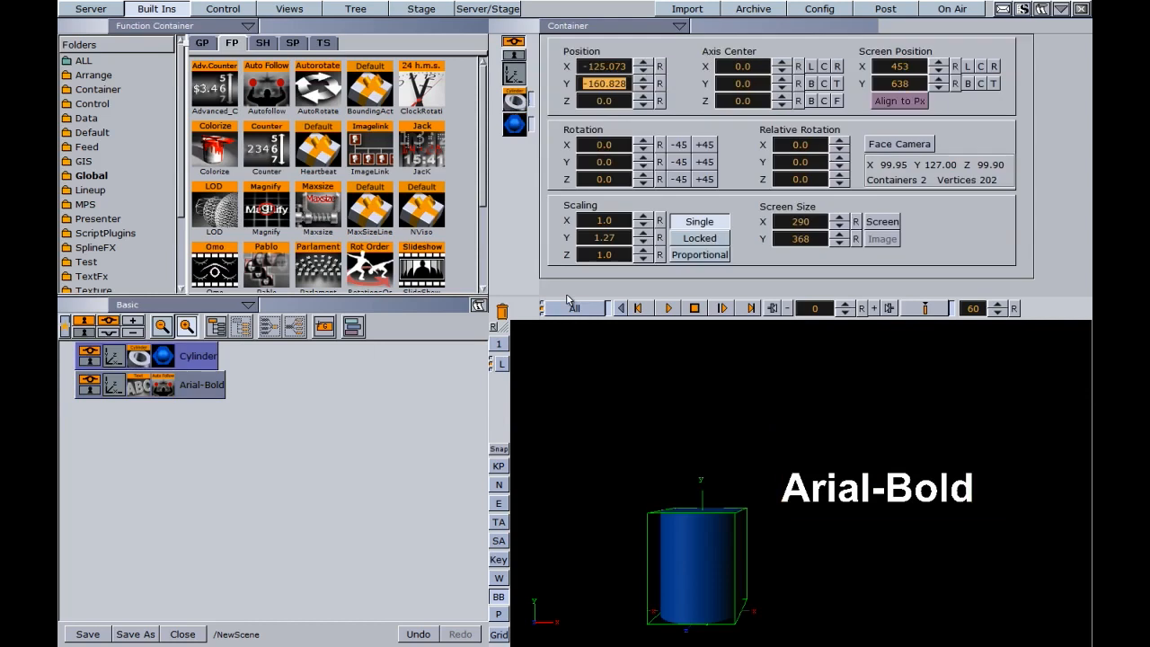
left_click_drag(602, 241, 691, 239)
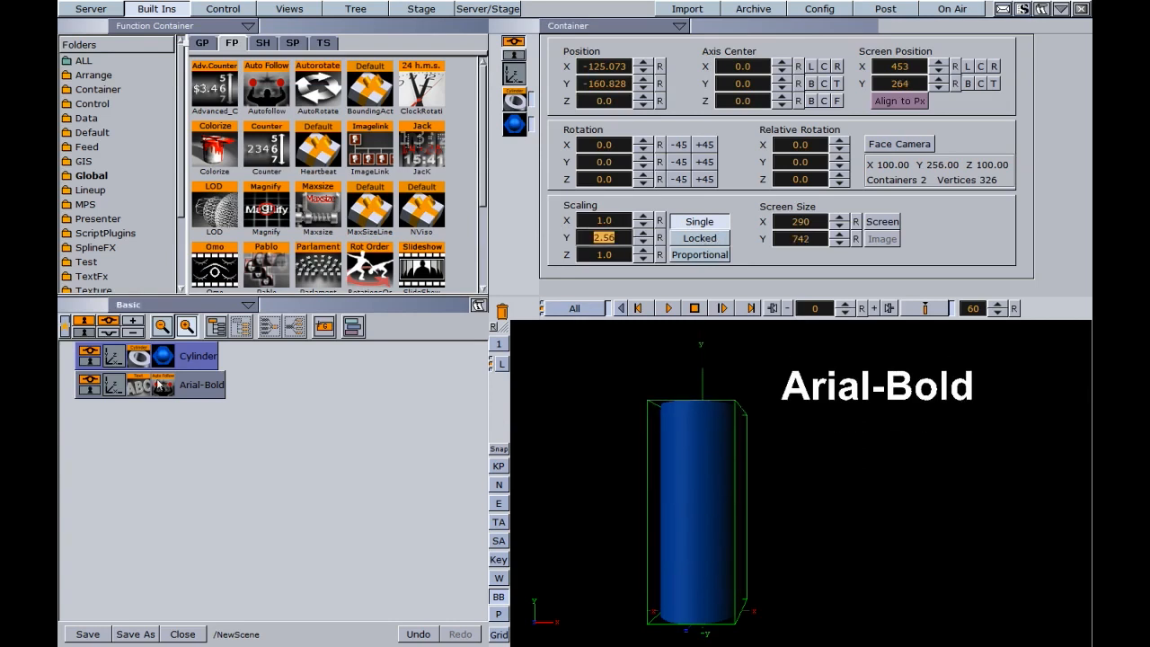
- Set the text's Autofollow default distance to about -31.2, progress to about 5.8% and maximum distance to about -0.8
left_click(160, 386)
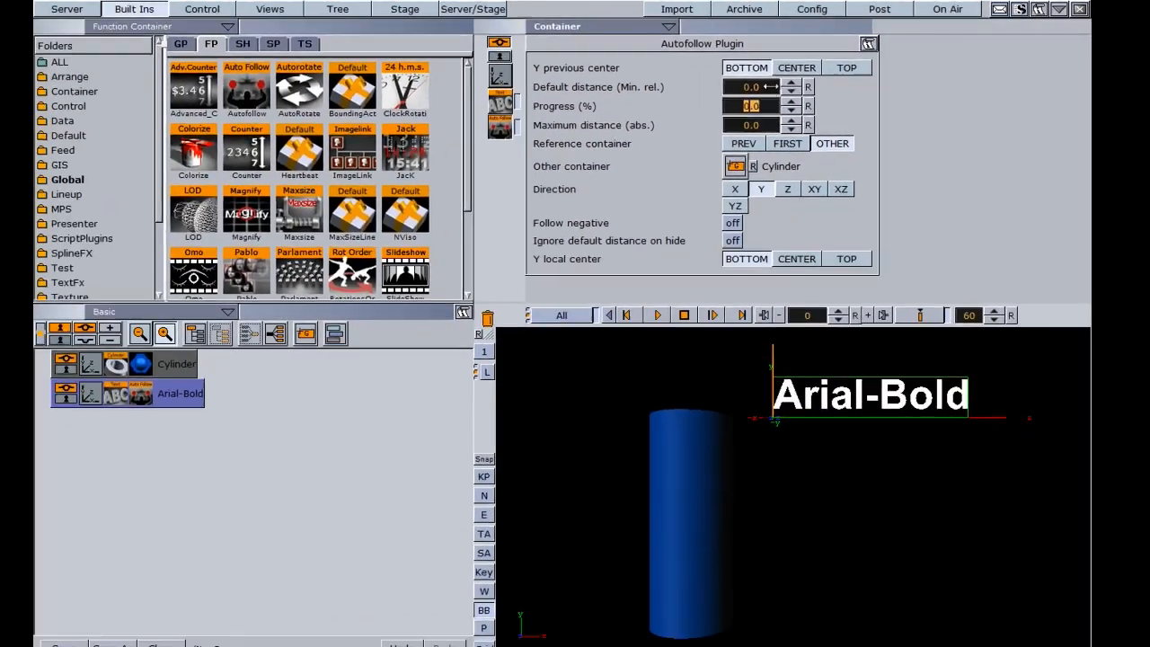
left_click_drag(623, 118, 457, 112)
left_click_drag(657, 79, 559, 79)
left_click_drag(778, 106, 513, 259)
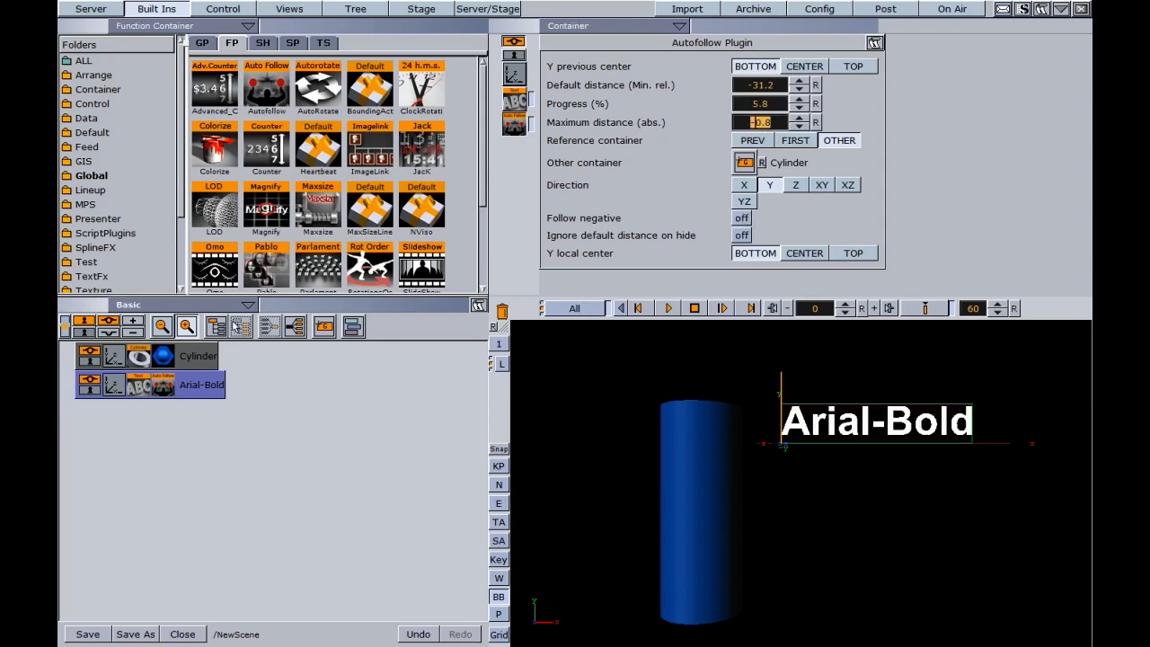
- Shorten the cylinder to a Y scaling of about 1.58 to check the text's offset while following
left_click(116, 360)
left_click_drag(618, 237, 567, 193)
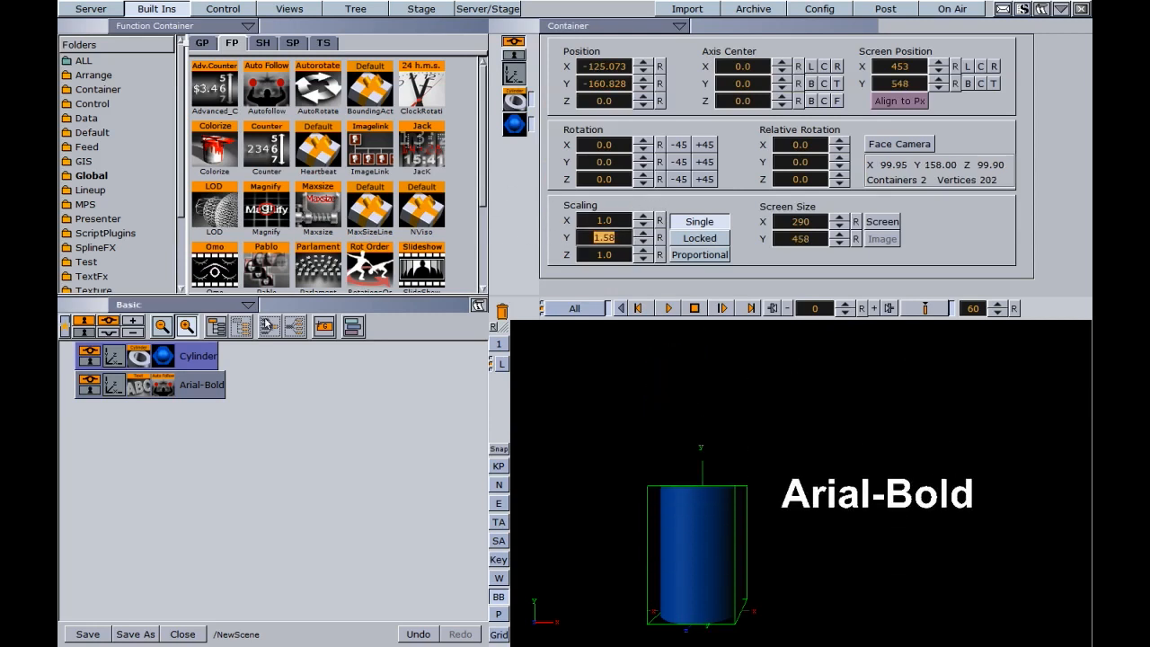
- Delete the cylinder and text containers, and add a new Arial-Bold text container to the emptied scene
left_click_drag(213, 362, 501, 310)
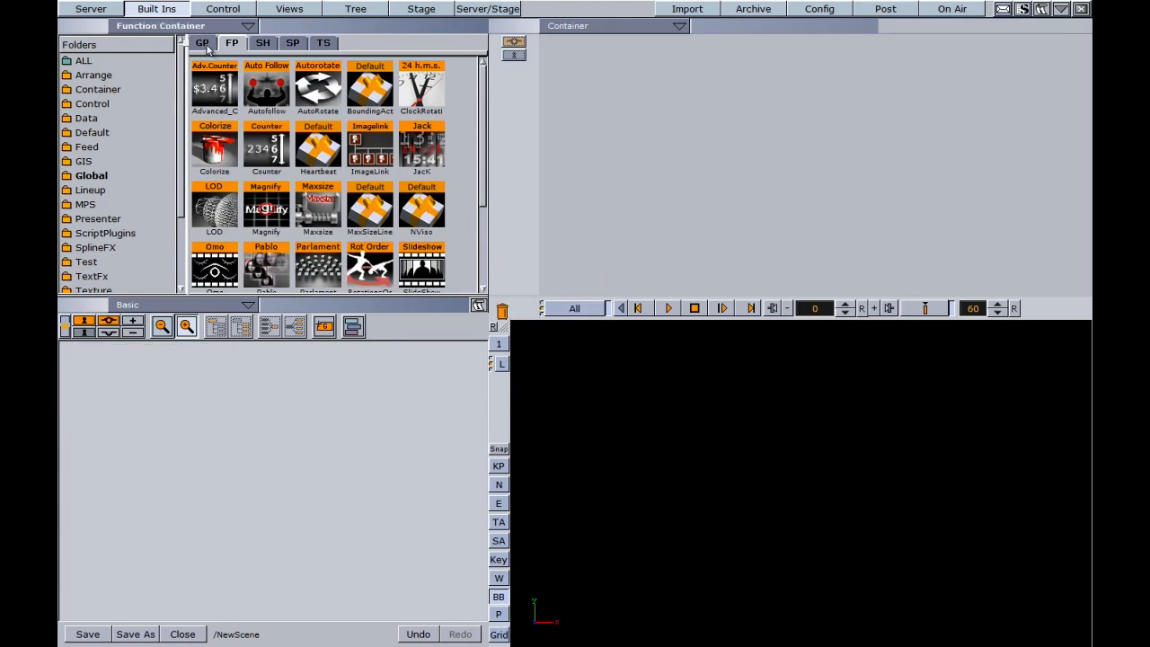
left_click(205, 45)
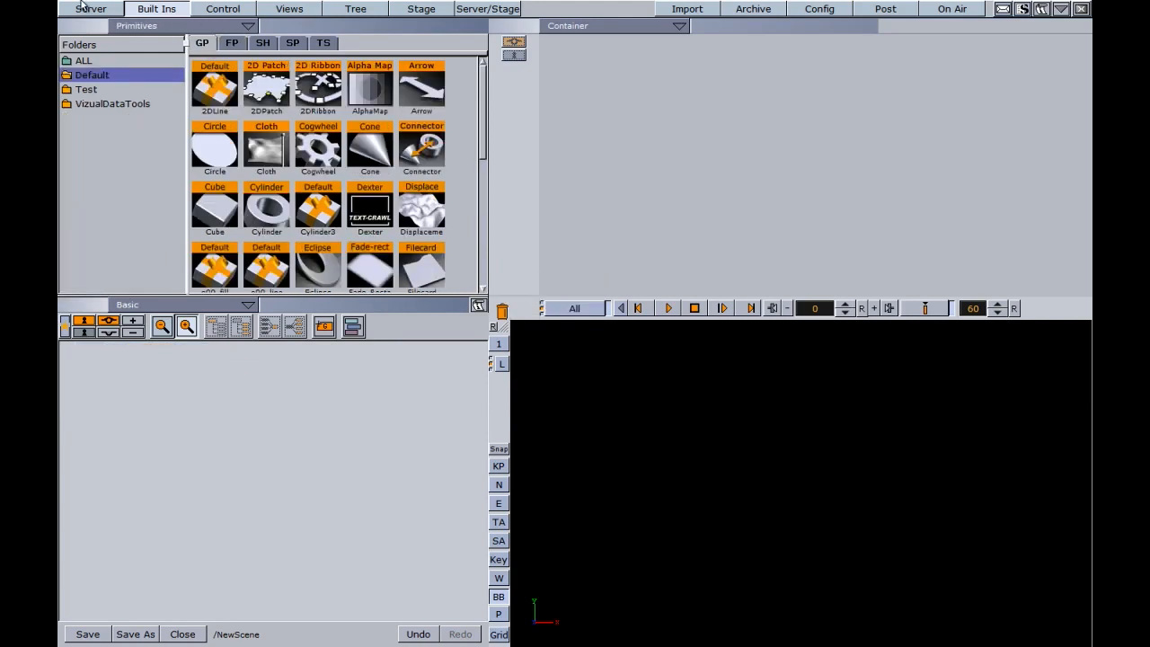
left_click(90, 8)
left_click_drag(236, 87, 106, 416)
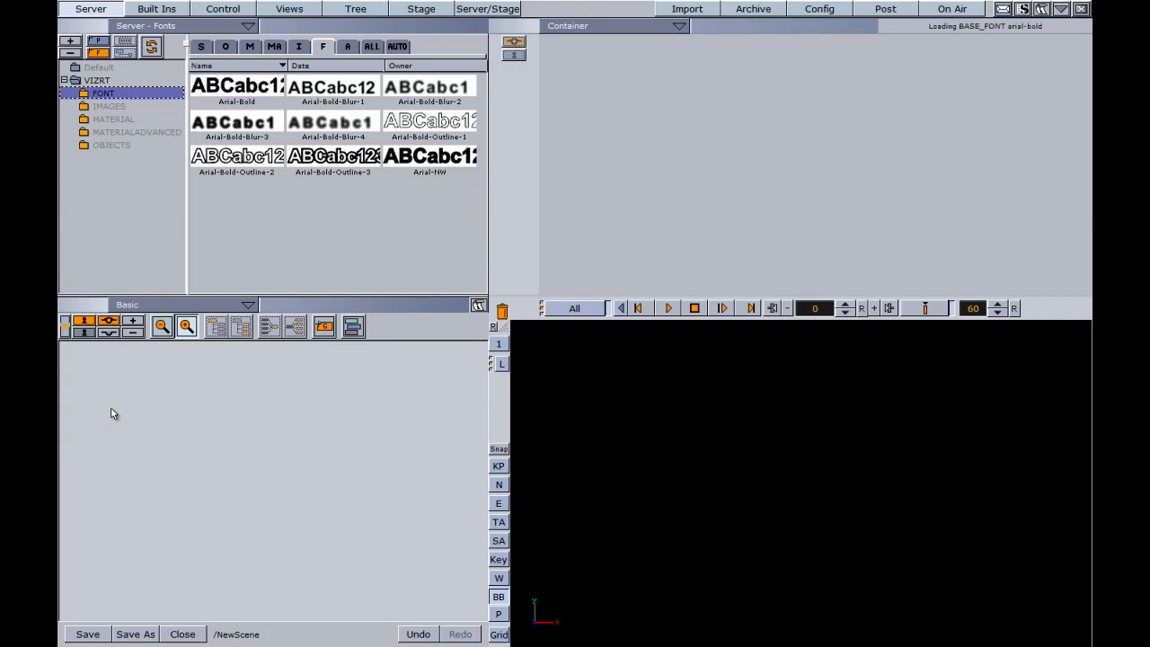
- Move the Arial-Bold text to about X -325.9, Y -17.3 and add a default Rectangle as a separate container below it
left_click_drag(822, 483, 566, 497)
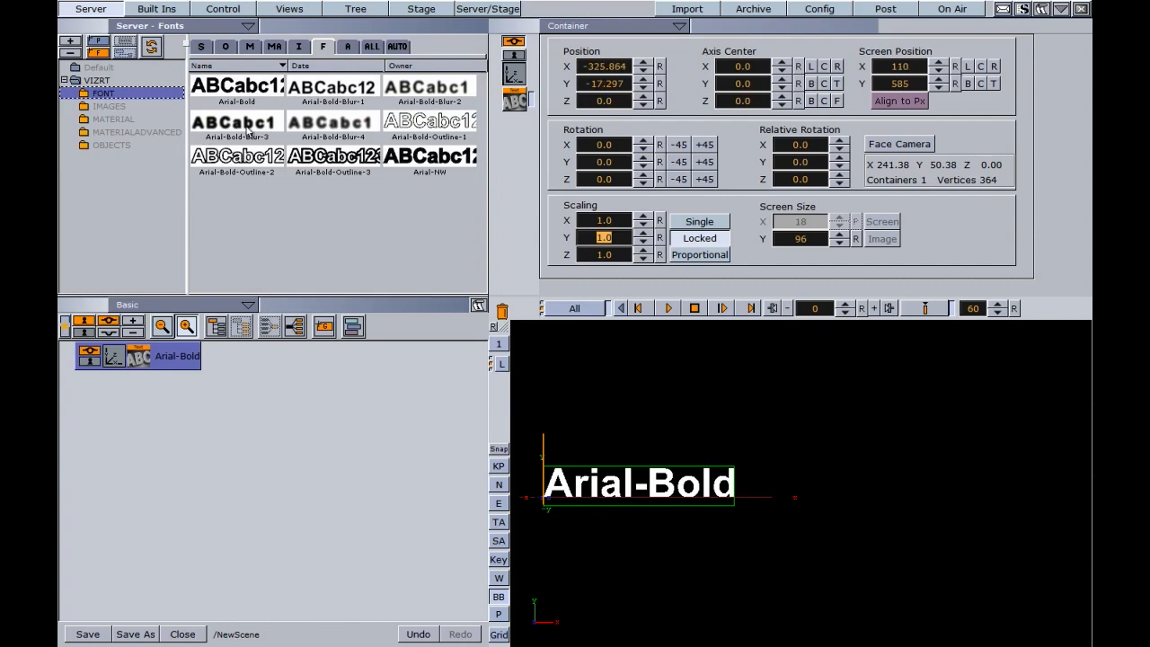
left_click(158, 9)
left_click_drag(479, 140, 108, 399)
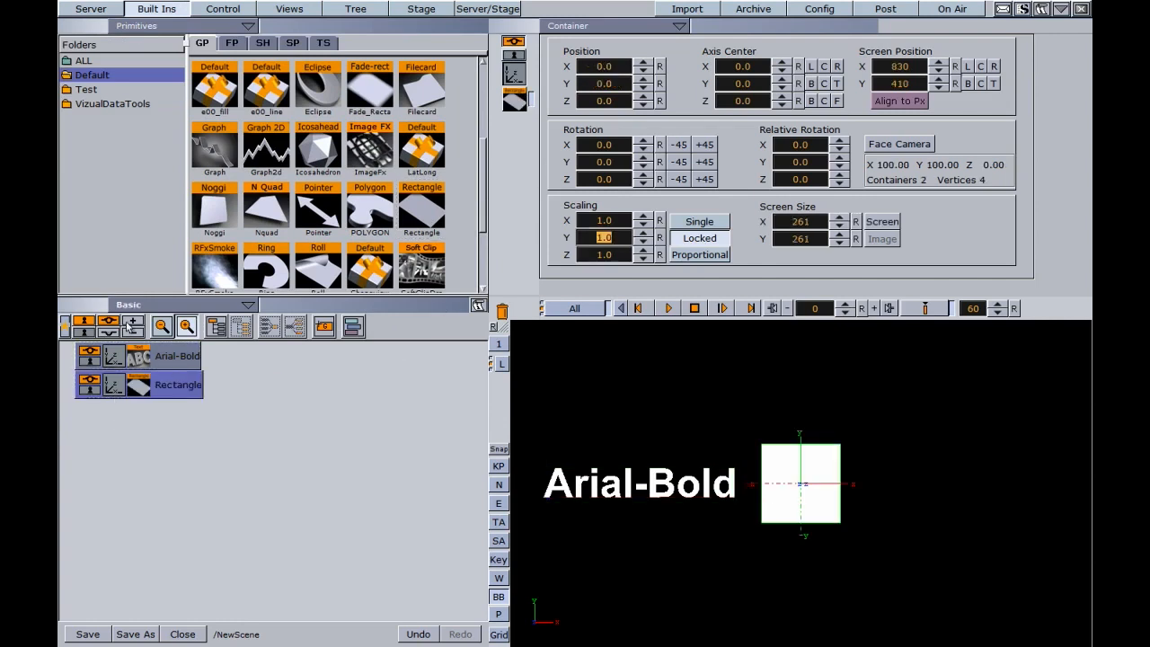
- Apply the stored green material to the rectangle container
left_click(69, 328)
left_click_drag(161, 359, 170, 440)
left_click(69, 328)
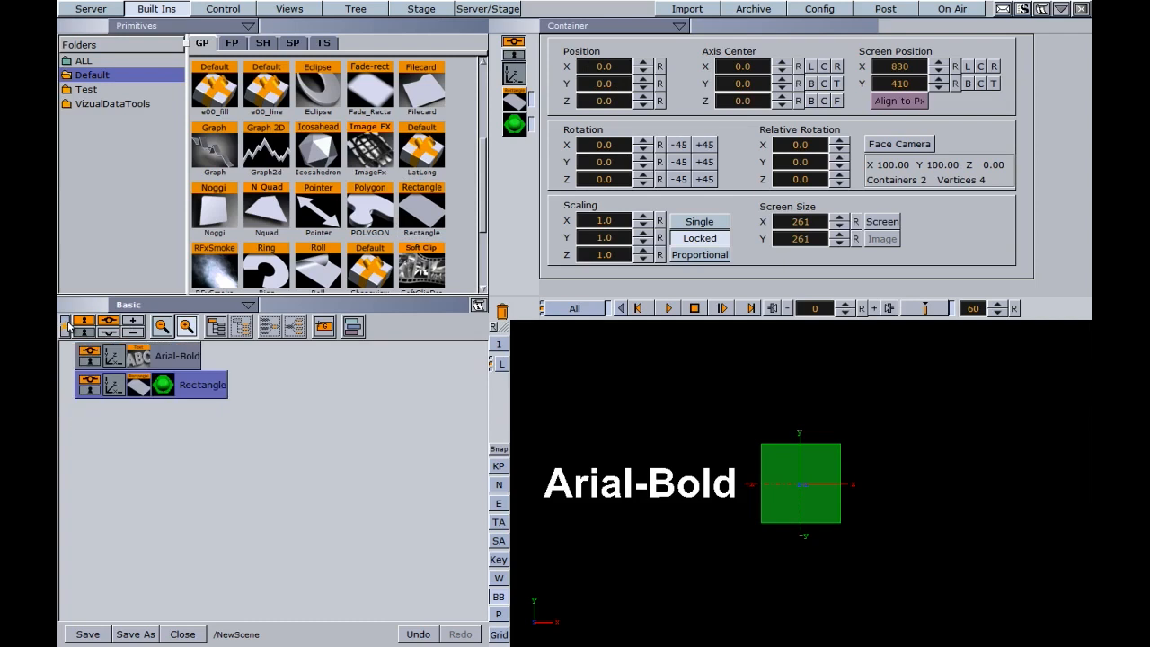
- Add the Autofollow function to the rectangle and set its X local center to CENTER
left_click(230, 44)
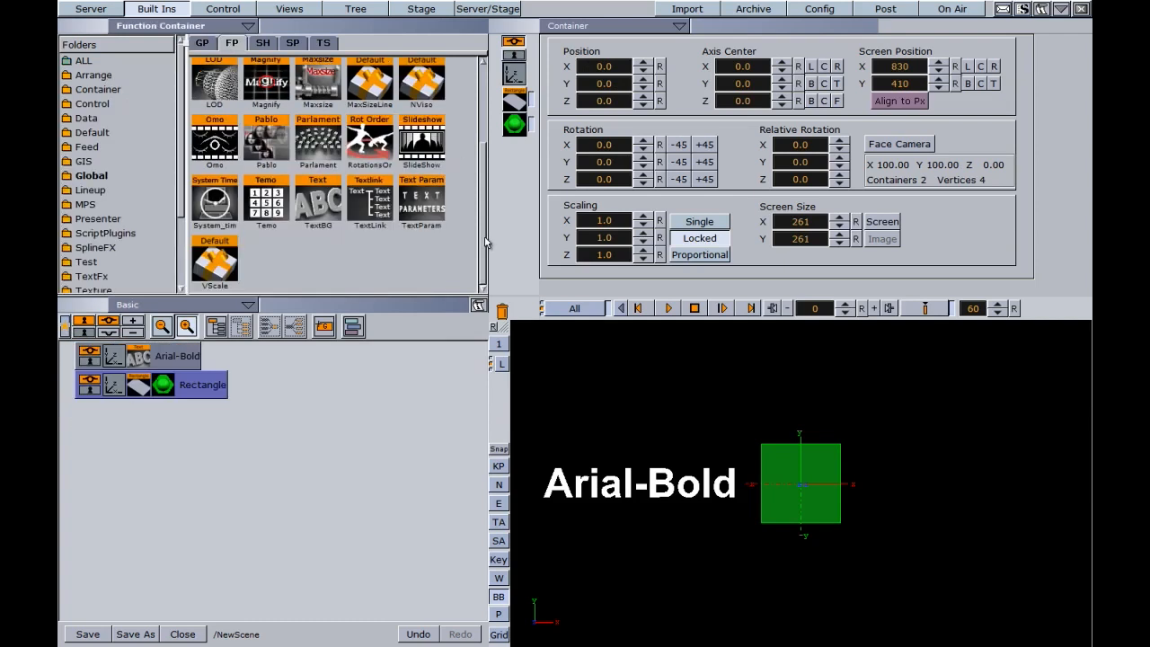
scroll(486, 242, "up", 3)
left_click_drag(266, 85, 203, 391)
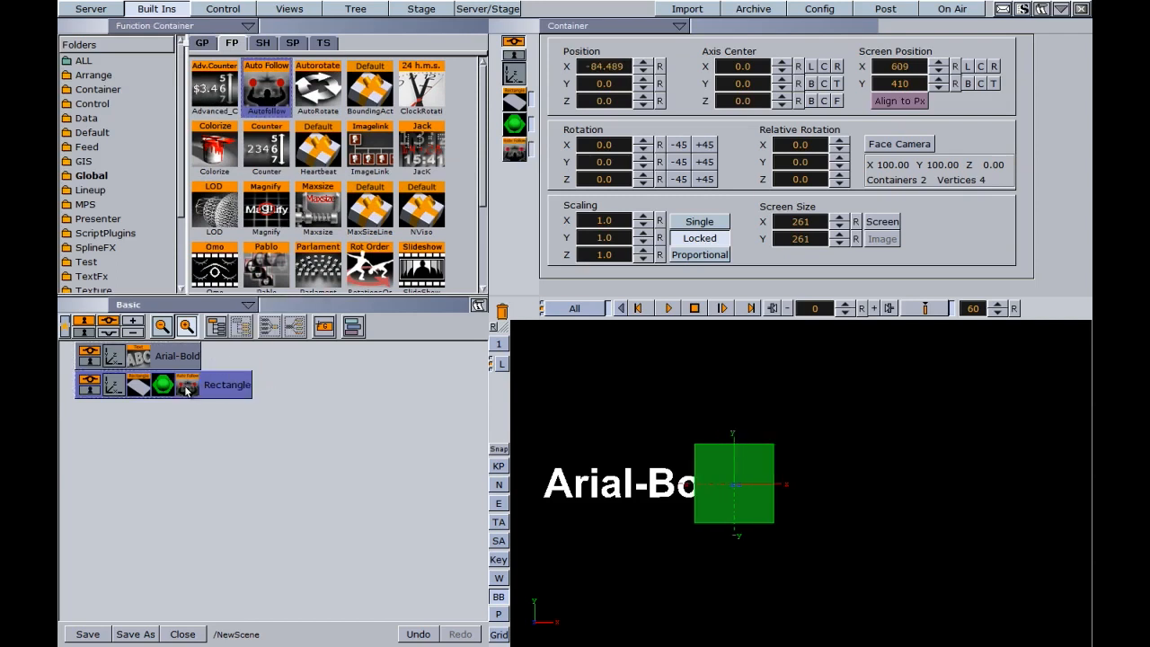
left_click(186, 387)
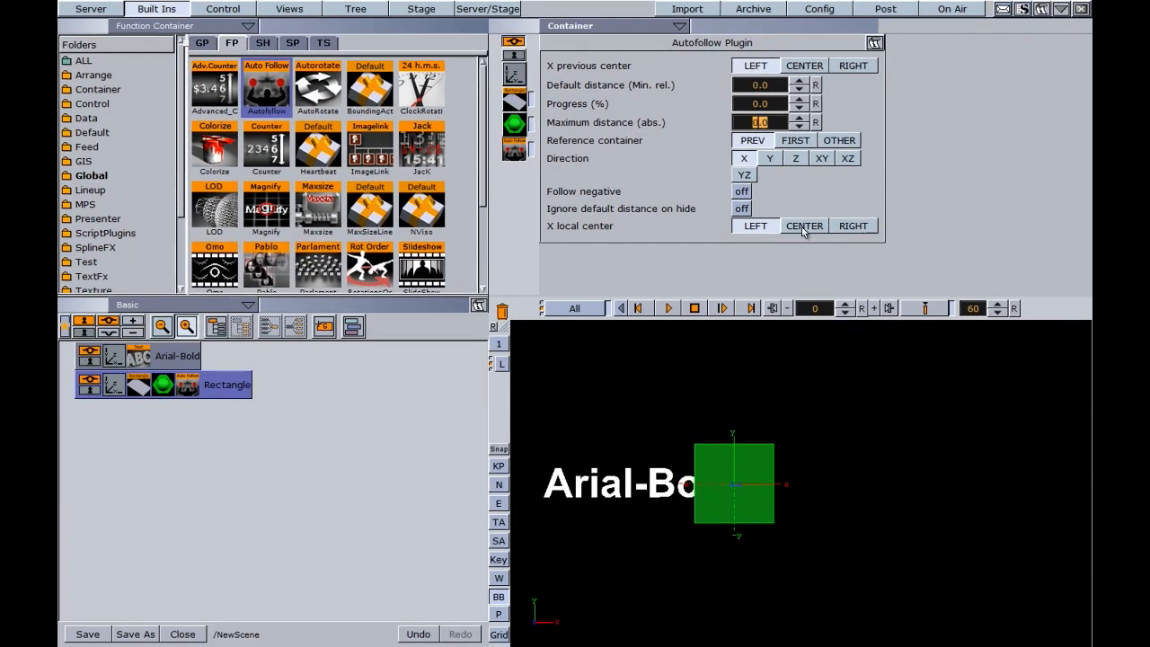
left_click(804, 227)
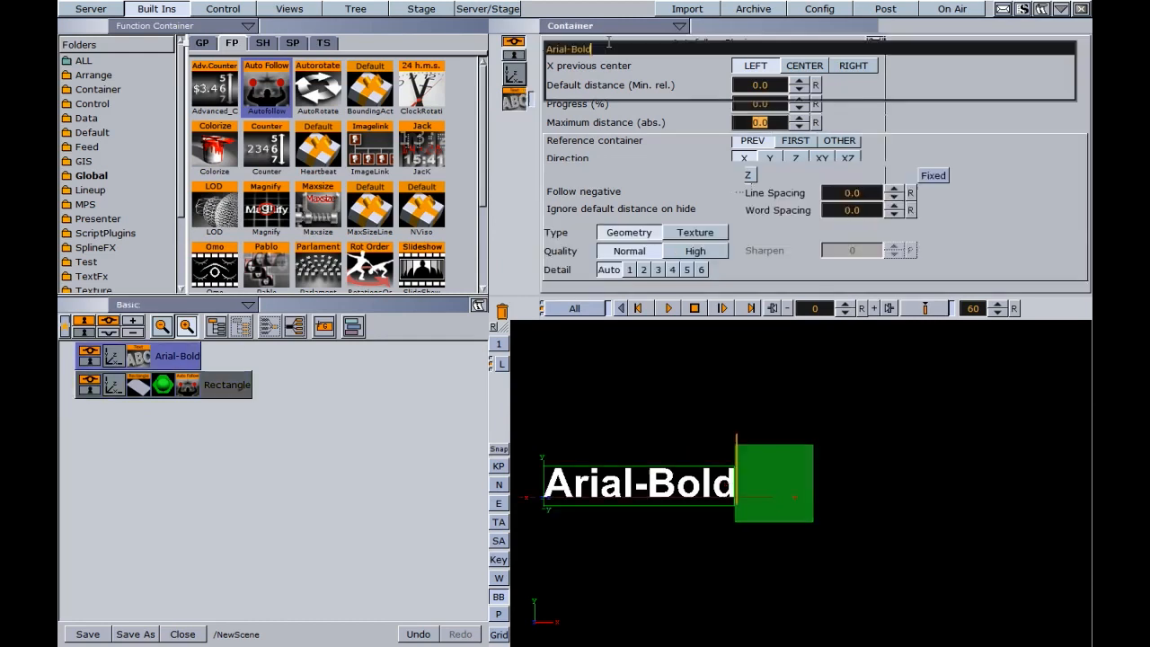
- Change the text to "Arialfdsdkdkdkdkdk" to test whether the rectangle follows its width
key("BackSpace")
key("BackSpace")
key("BackSpace")
key("BackSpace")
key("BackSpace")
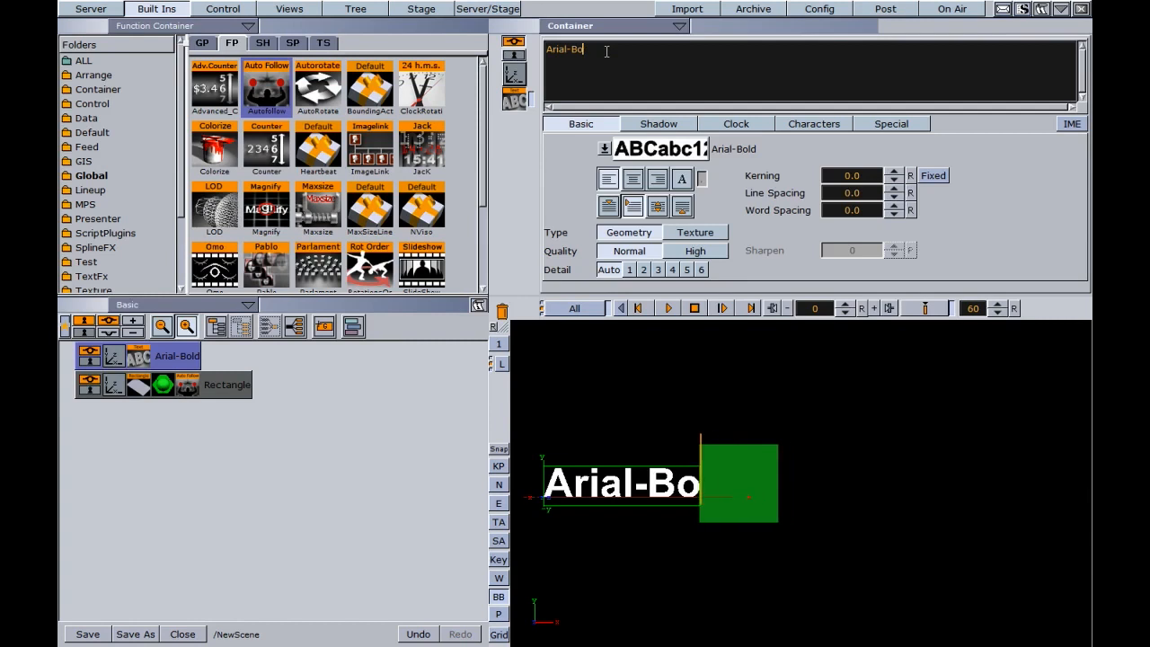
type("fdsdkdkdkdkdk")
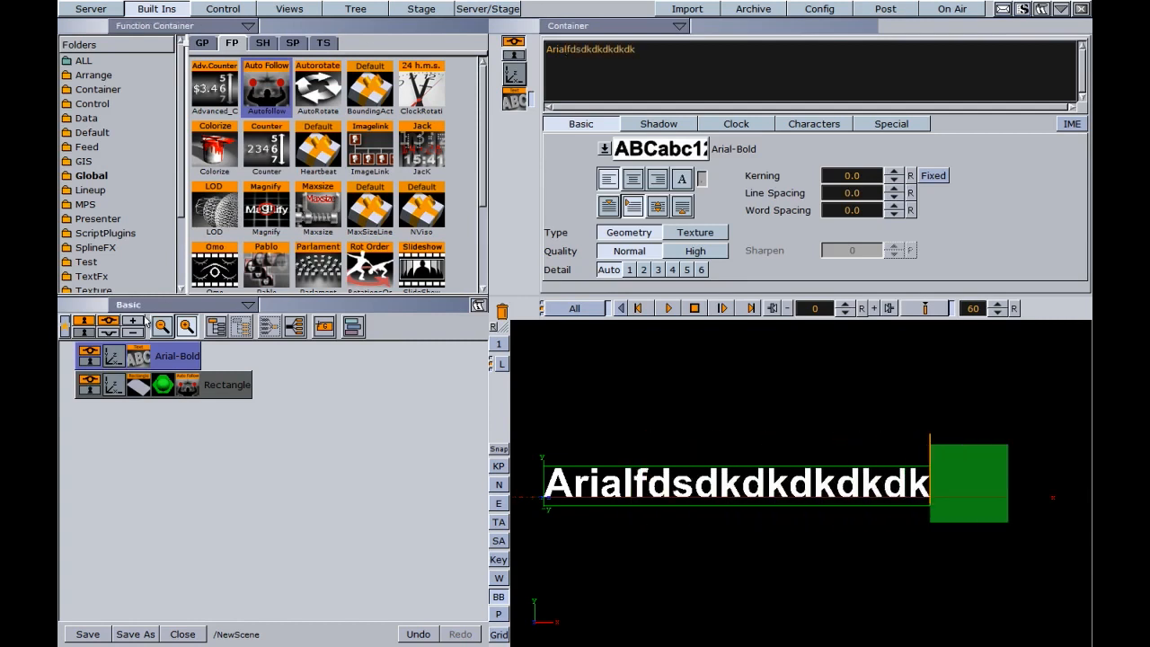
- Set the rectangle's width to 65 and slightly increase its Autofollow default distance to leave a small gap after the text
left_click(163, 386)
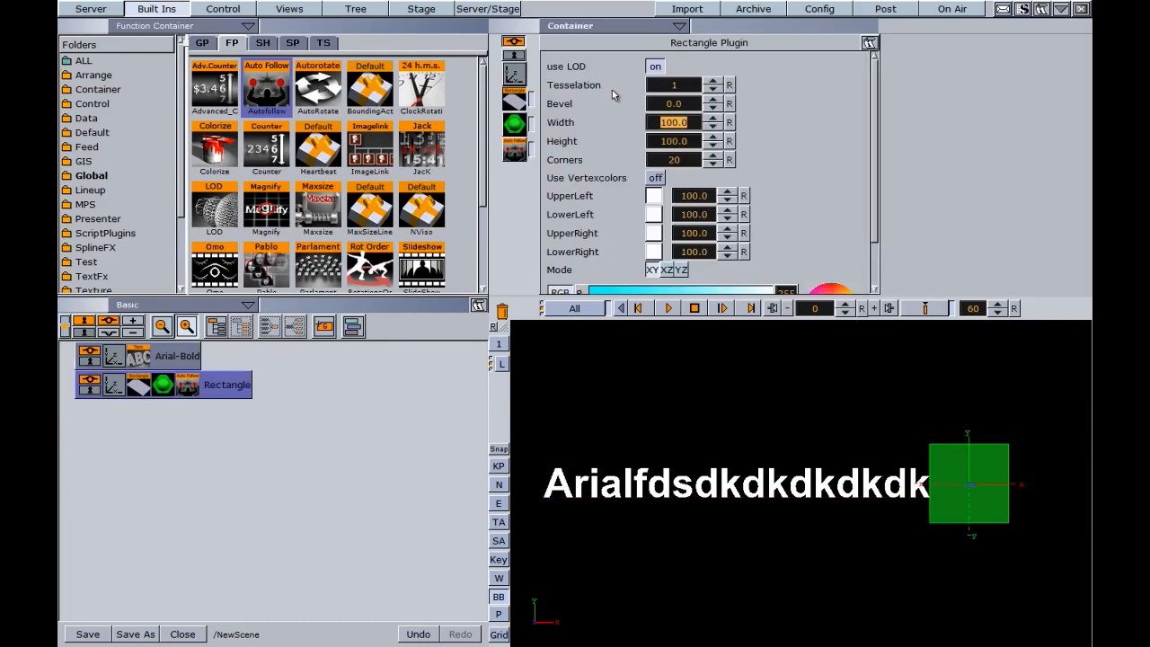
left_click_drag(682, 131, 455, 118)
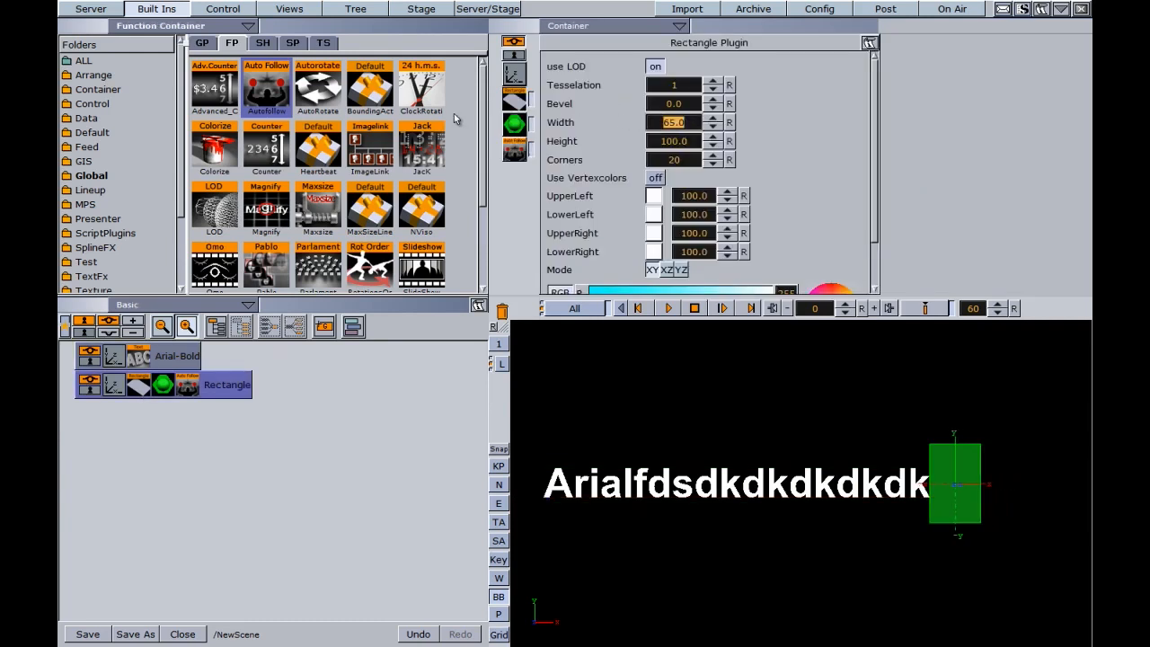
left_click(513, 150)
left_click_drag(743, 88, 794, 89)
- Shorten the text to "Aria" and extend it to "Ariadkdkdk dkdkdkdk" to test the rectangle's follow distance
left_click(141, 358)
left_click_drag(667, 50, 616, 55)
key("BackSpace")
key("BackSpace")
key("BackSpace")
key("BackSpace")
key("BackSpace")
key("BackSpace")
key("BackSpace")
key("BackSpace")
key("BackSpace")
key("BackSpace")
key("BackSpace")
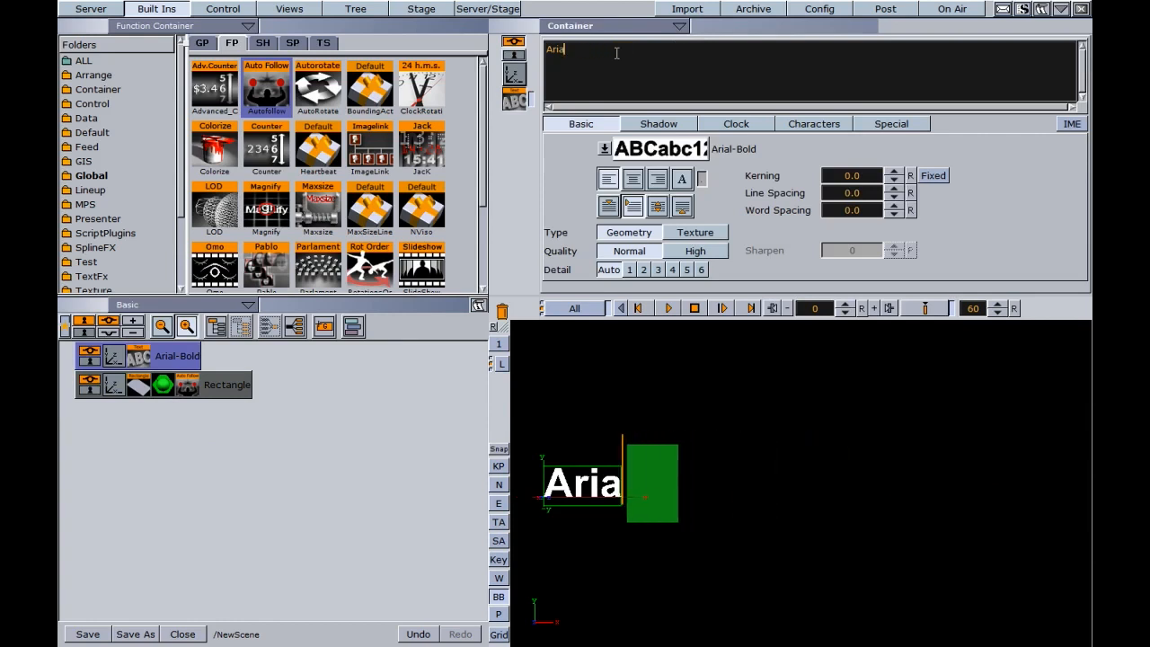
type("dkdkdk dkdkdkd")
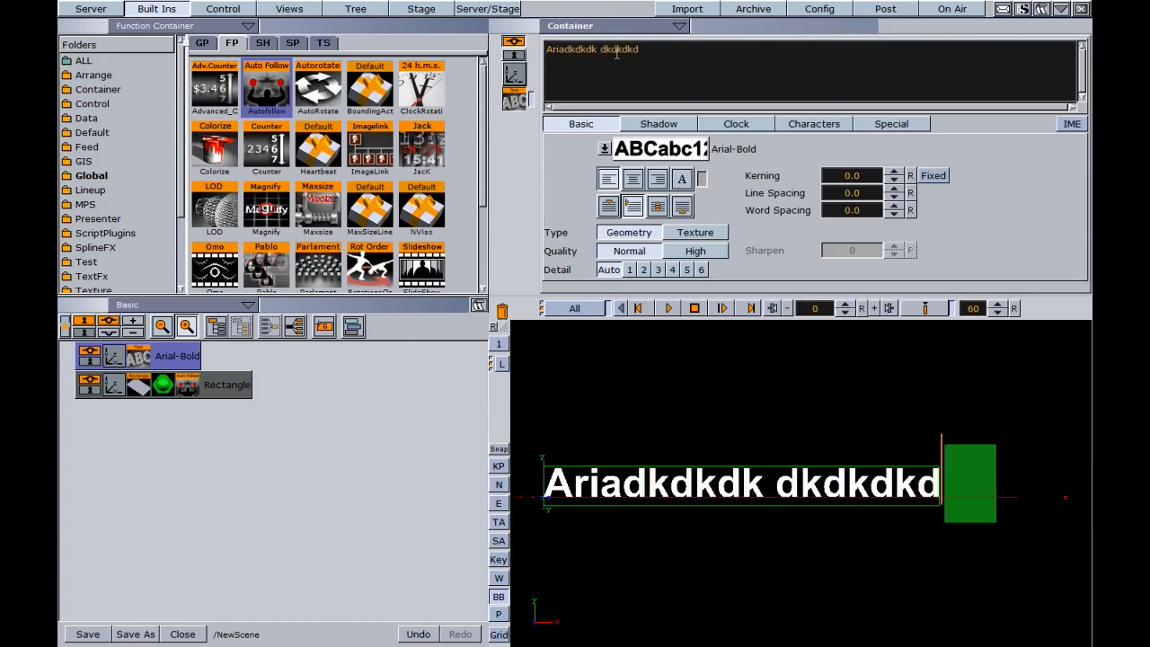
type("k")
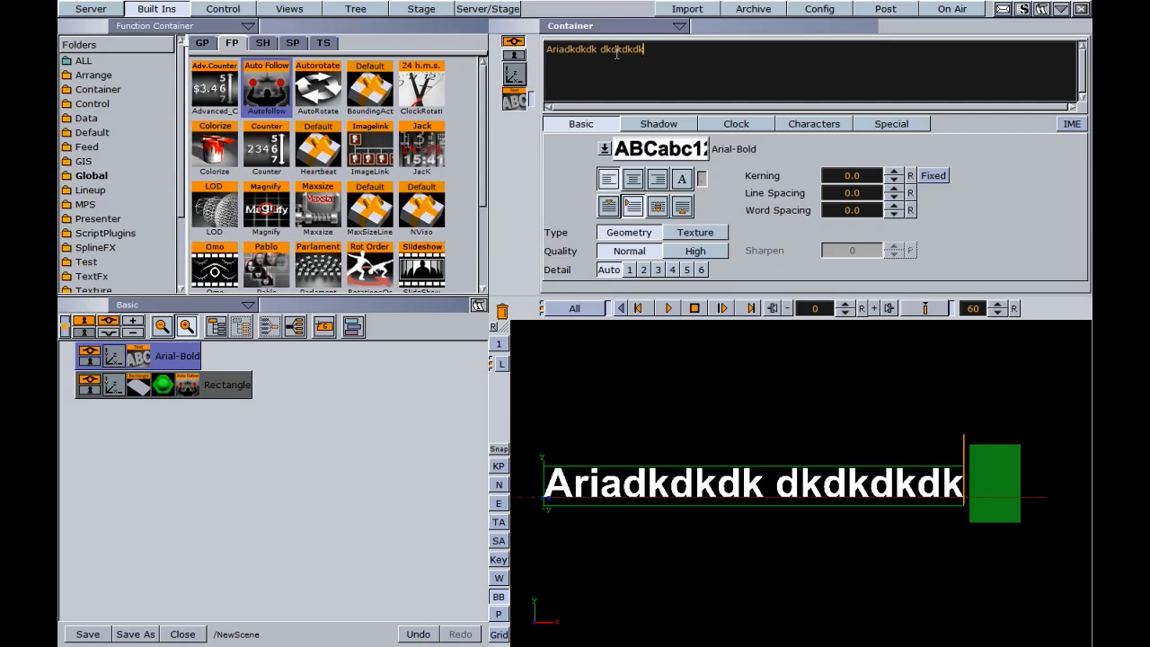